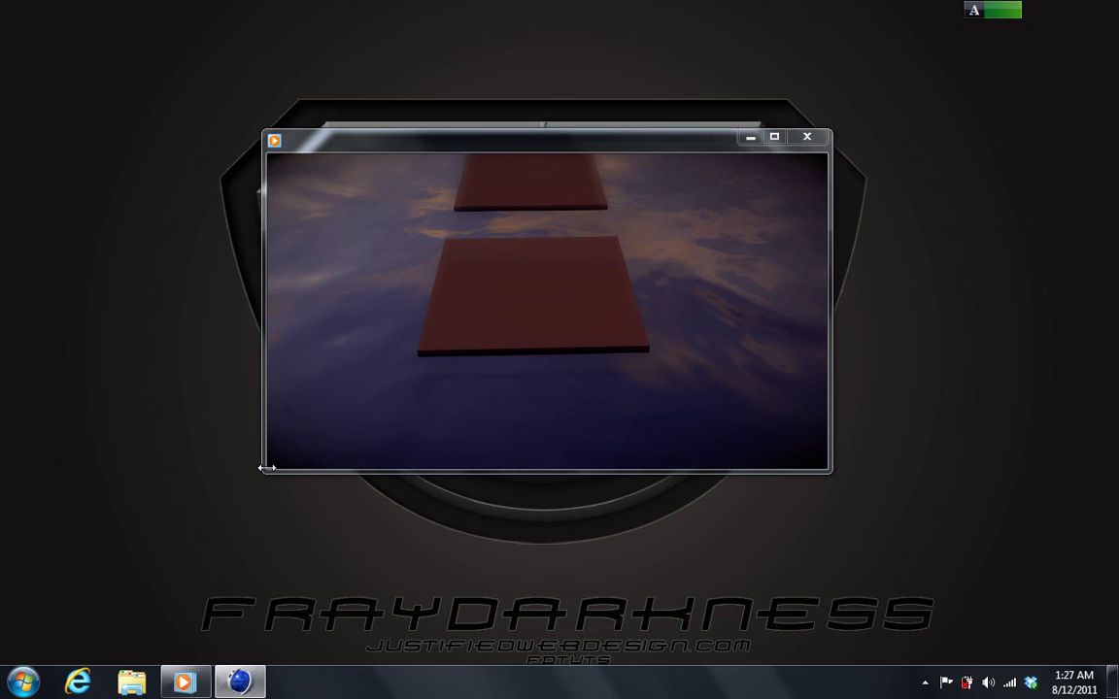
- Play the Top 5 Intro clip in Windows Media Player, then close the player
{"action": "left_click", "coordinate": [546, 445]}
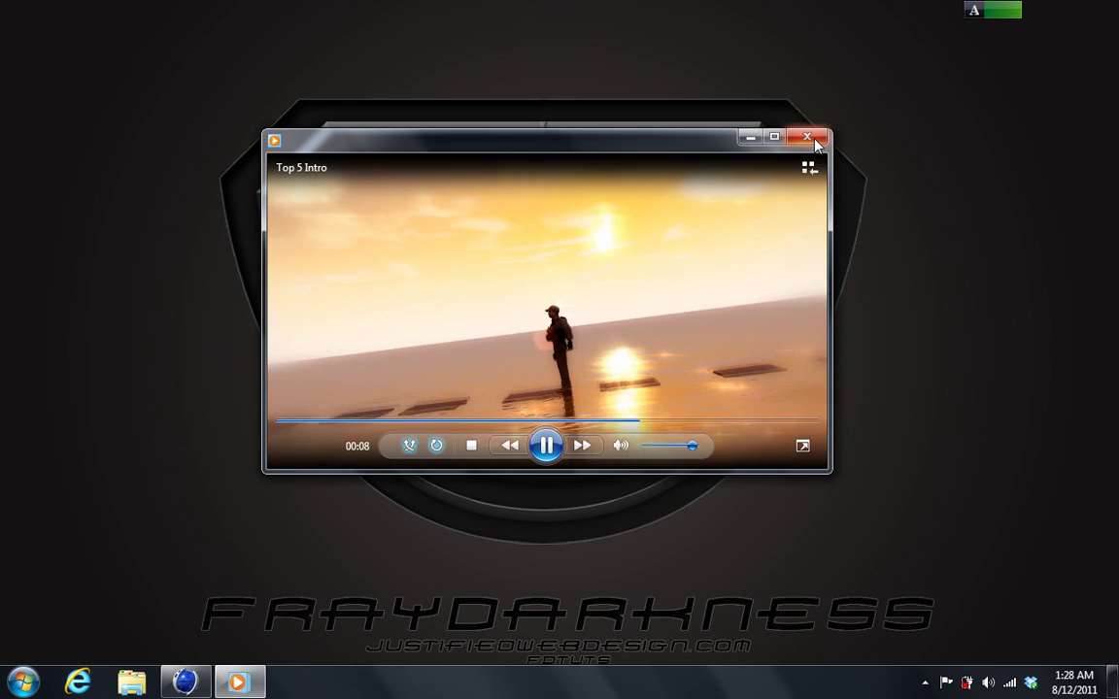
{"action": "left_click", "coordinate": [809, 138]}
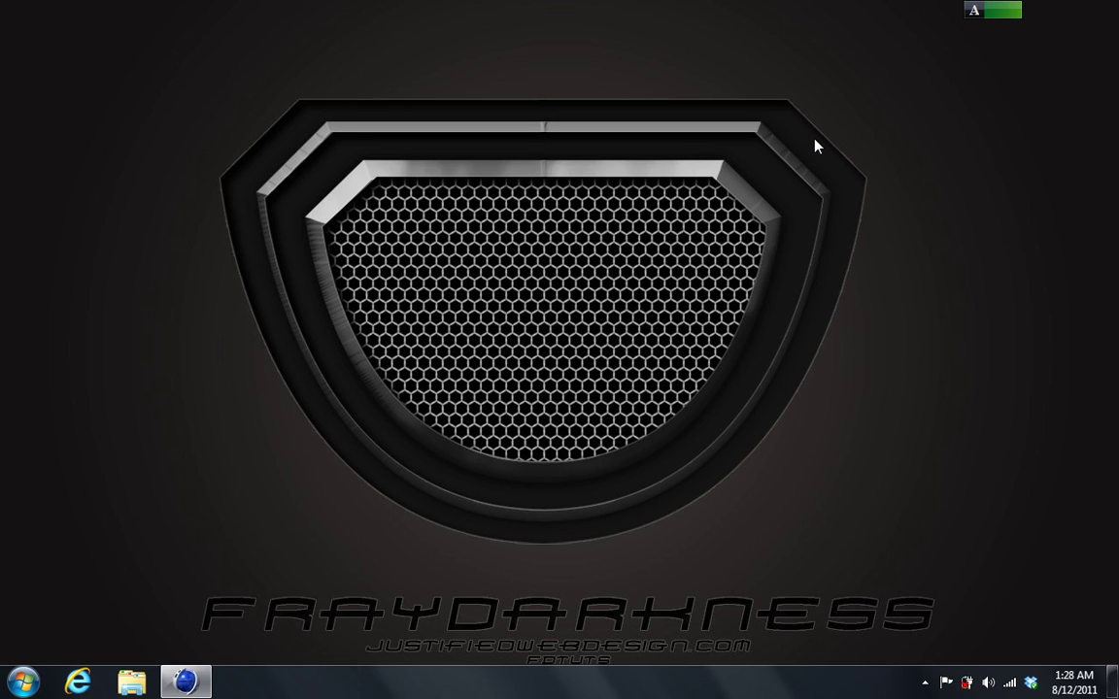
- Bring the First Person scene back up in Cinema 4D and orbit around the soldier
{"action": "left_click", "coordinate": [185, 682]}
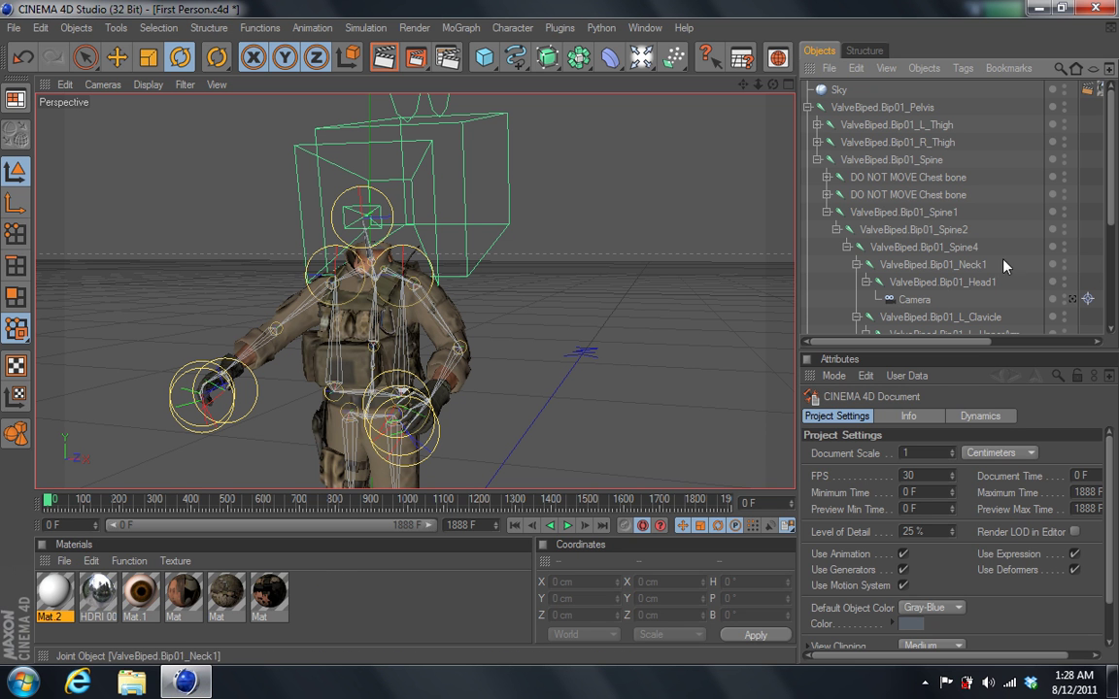
{"action": "left_click_drag", "start_coordinate": [773, 84], "coordinate": [610, 96]}
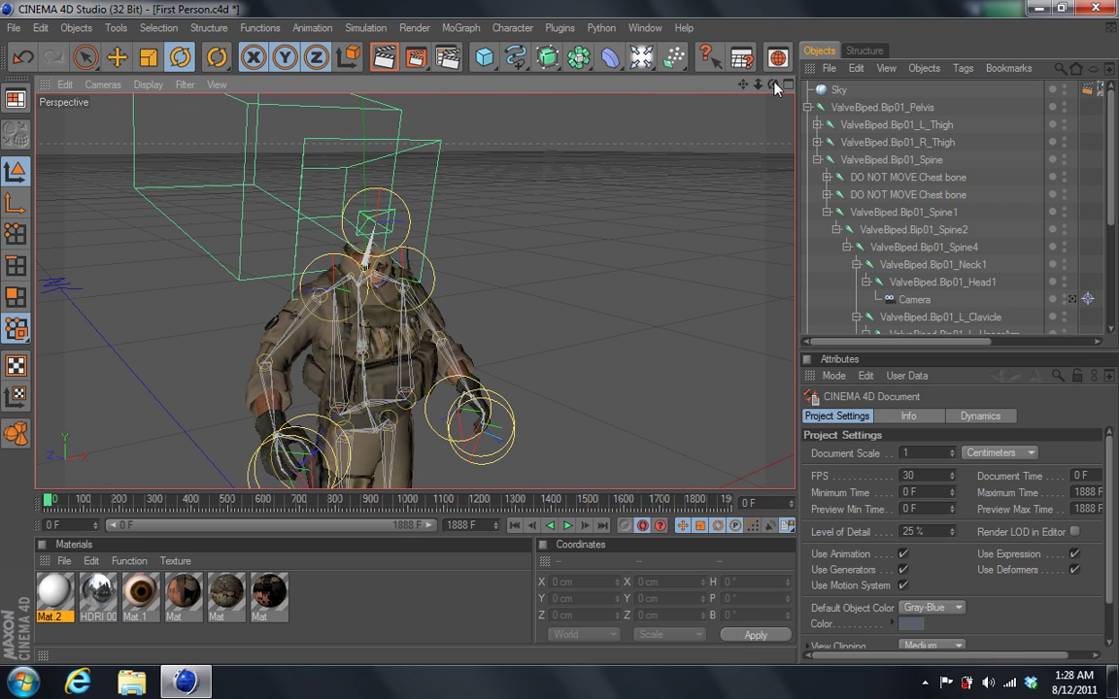
{"action": "left_click_drag", "start_coordinate": [775, 87], "coordinate": [631, 94]}
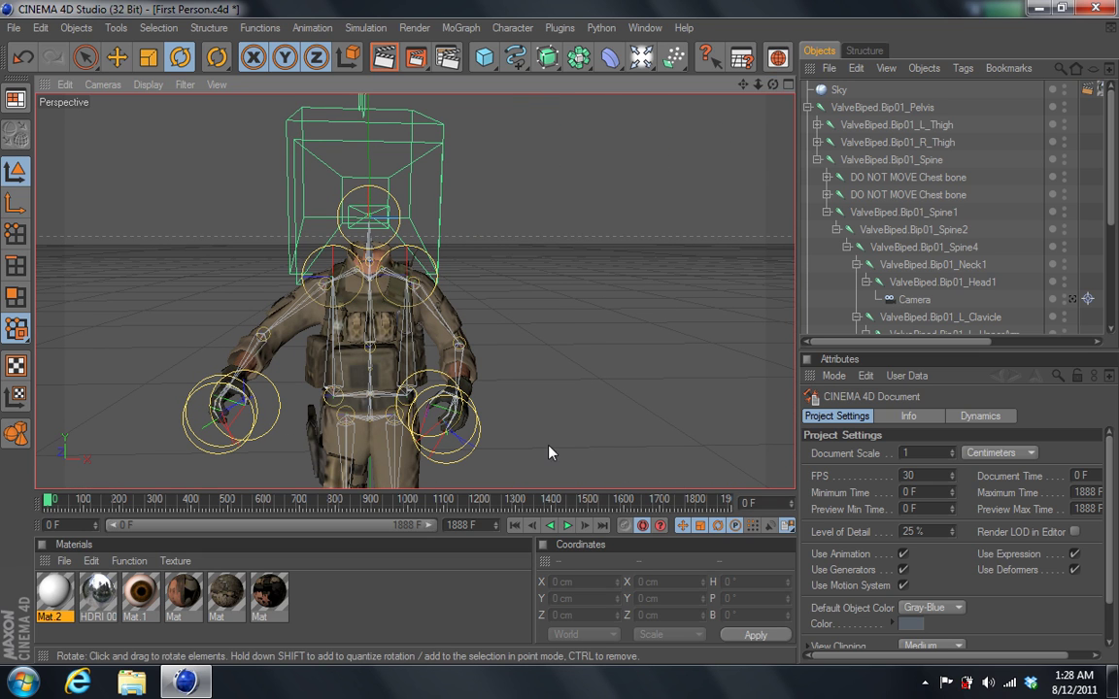
- Preview through the head-mounted camera, return to perspective, and reset the timeline to frame 0
{"action": "left_click", "coordinate": [1074, 301]}
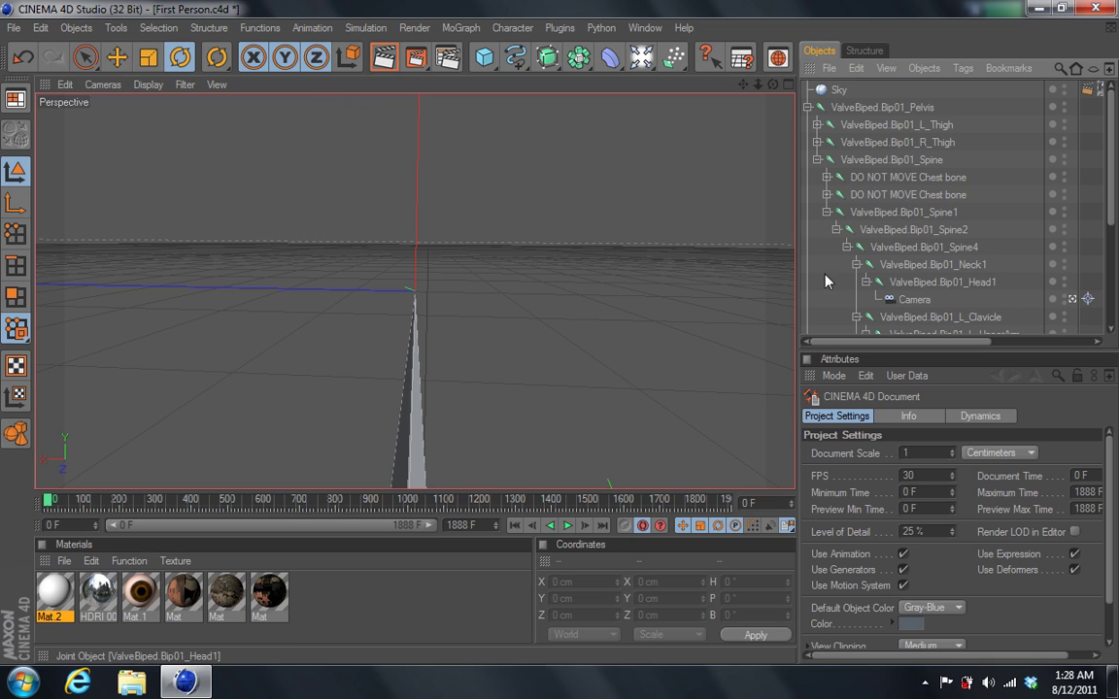
{"action": "left_click", "coordinate": [1073, 302]}
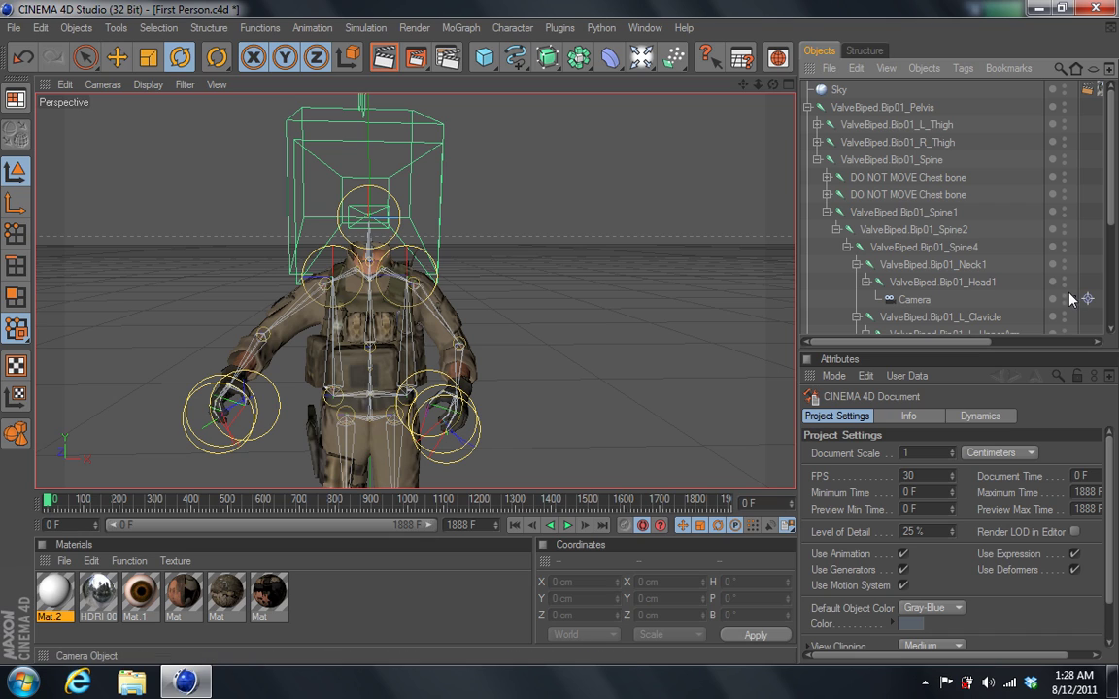
{"action": "left_click", "coordinate": [65, 501]}
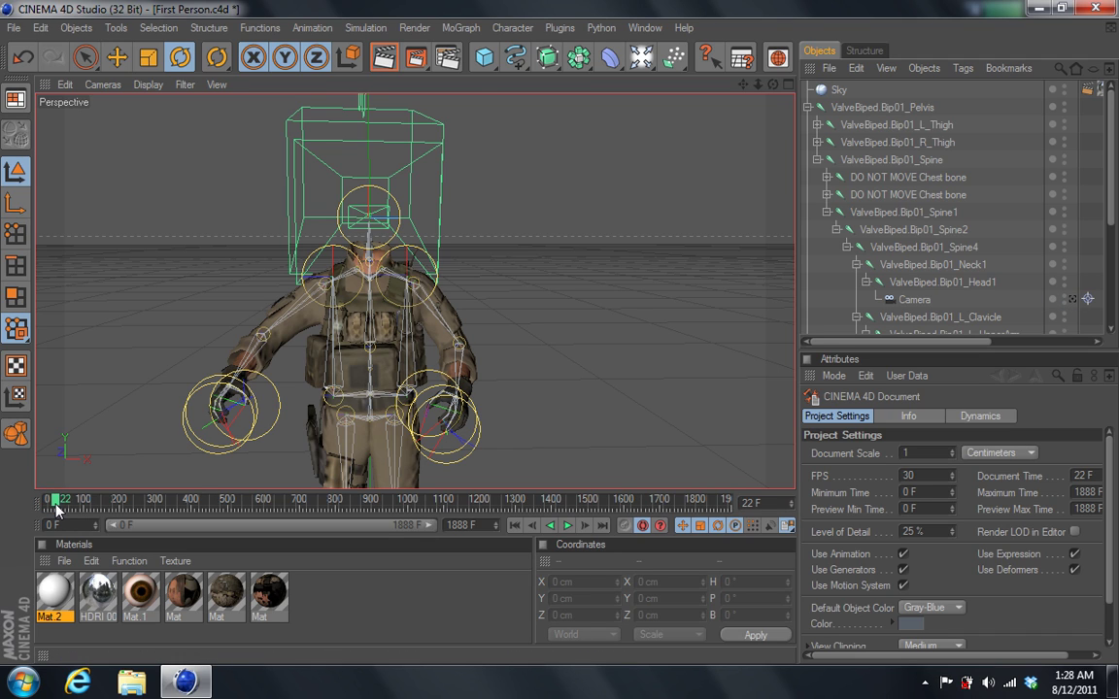
{"action": "left_click_drag", "start_coordinate": [60, 506], "coordinate": [28, 512]}
{"action": "left_click", "coordinate": [49, 501]}
{"action": "scroll", "coordinate": [1113, 230], "scroll_direction": "down", "scroll_amount": 2}
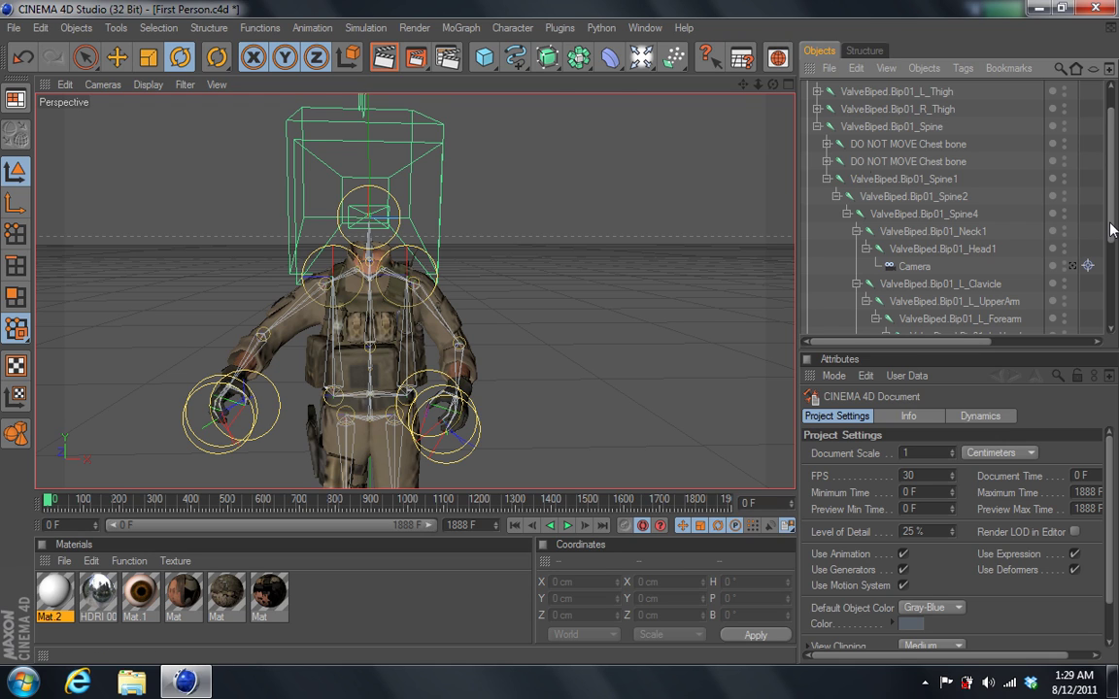
- Enable Alpha Channel on the Save page of Render Settings and close the window
{"action": "left_click", "coordinate": [447, 59]}
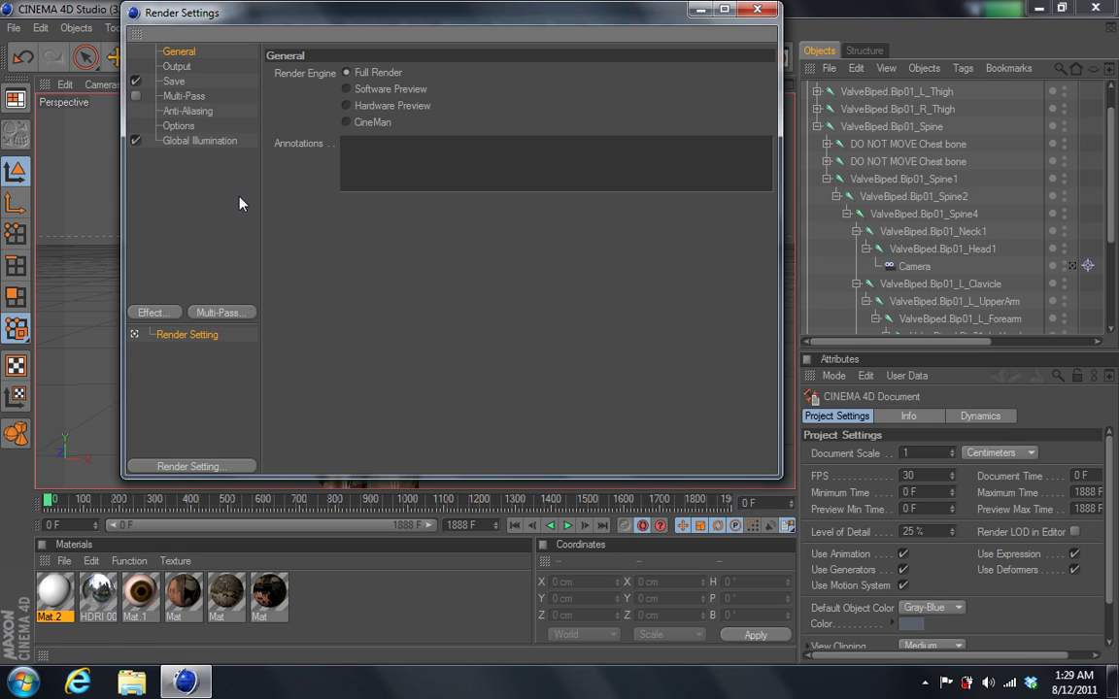
{"action": "left_click", "coordinate": [179, 83]}
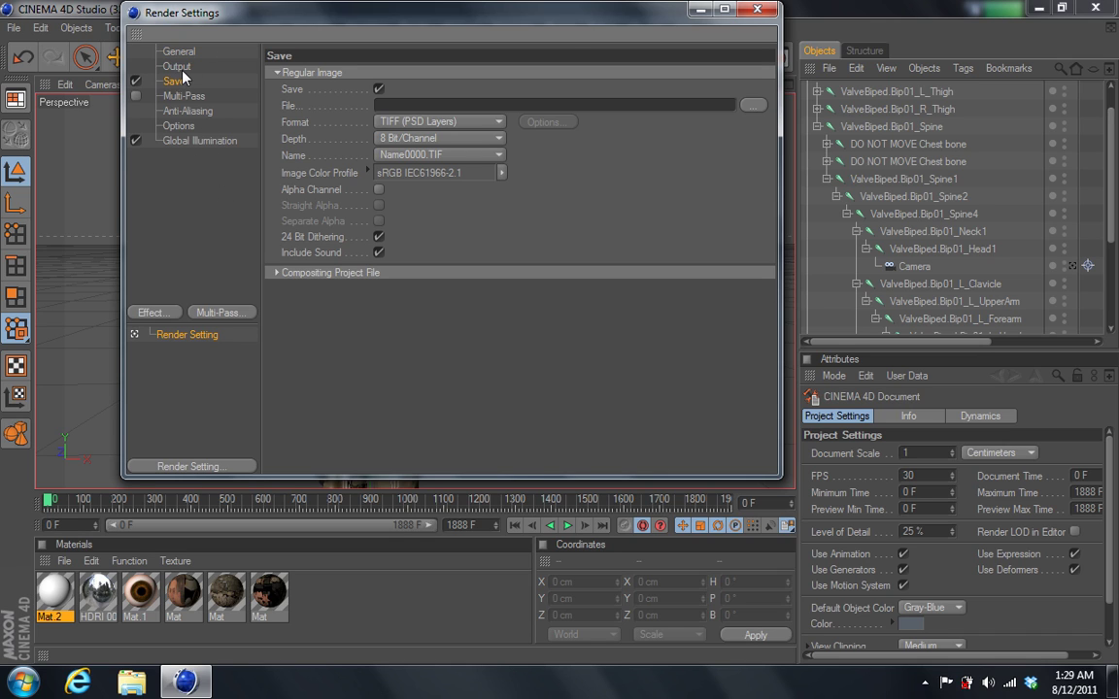
{"action": "left_click", "coordinate": [196, 140]}
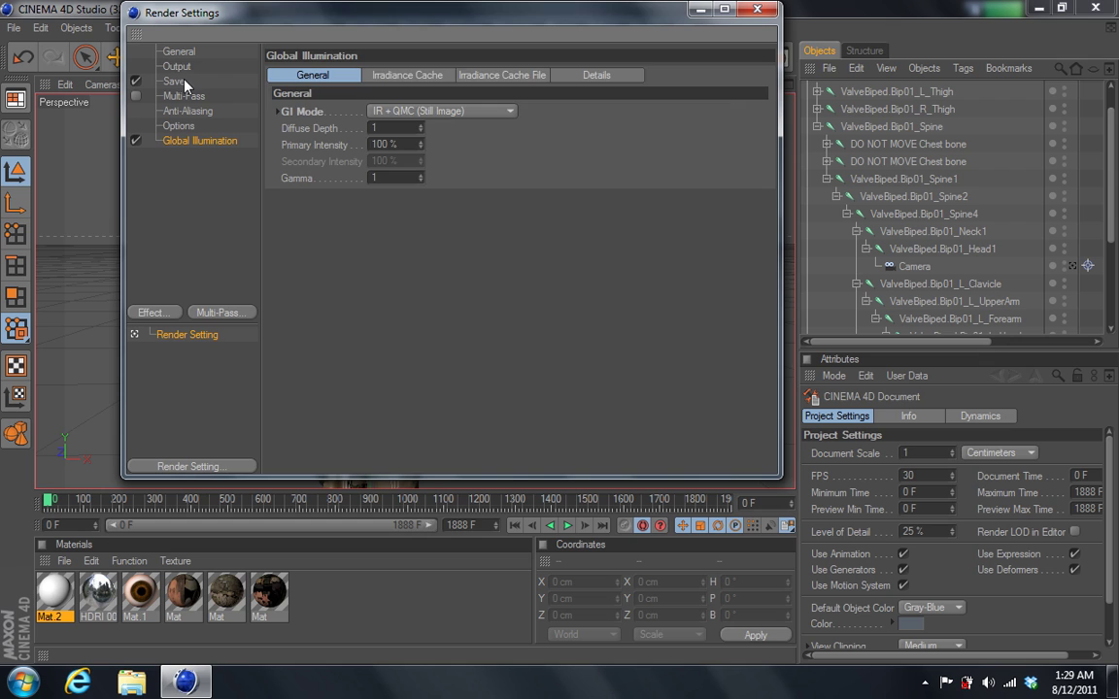
{"action": "left_click", "coordinate": [174, 82]}
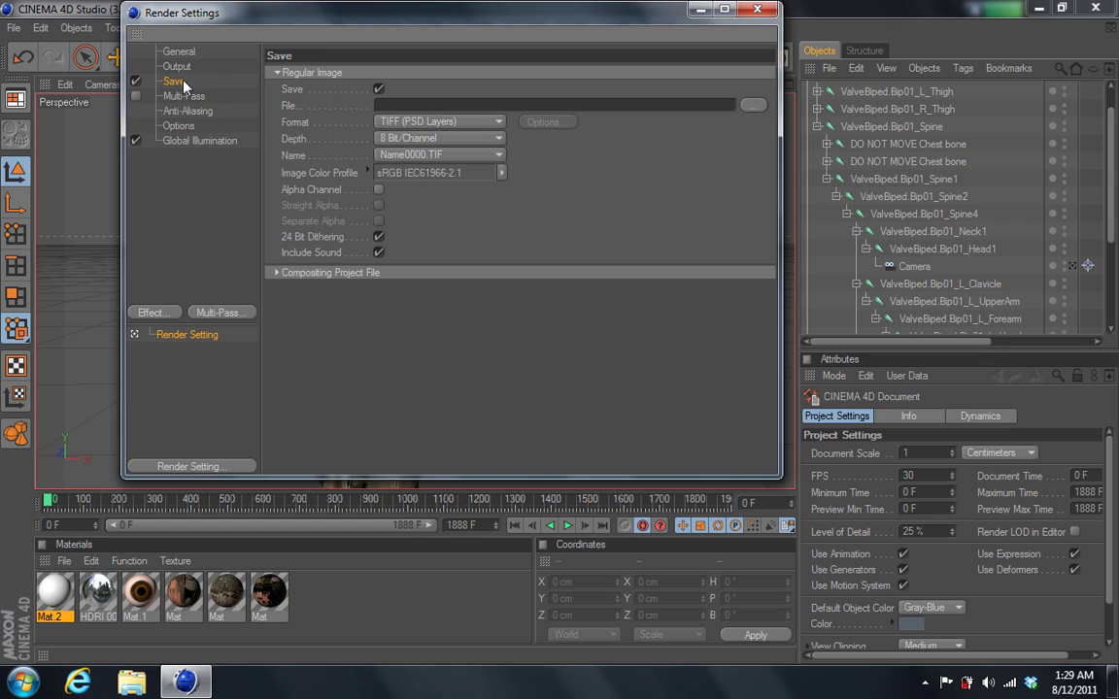
{"action": "left_click", "coordinate": [378, 191]}
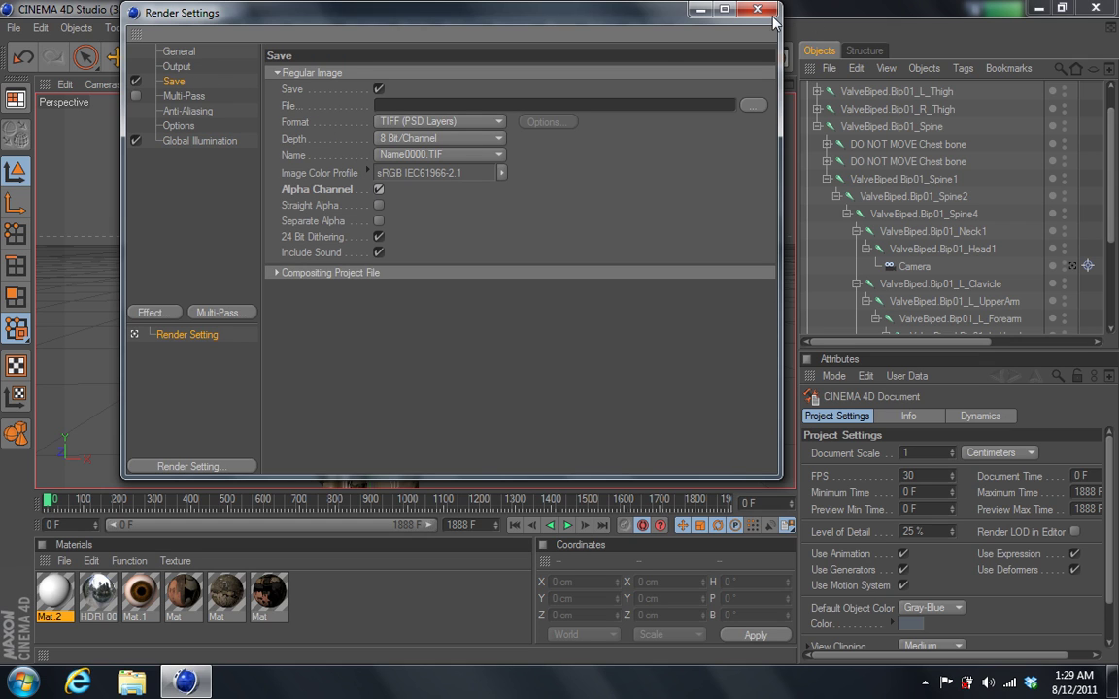
{"action": "left_click", "coordinate": [761, 13]}
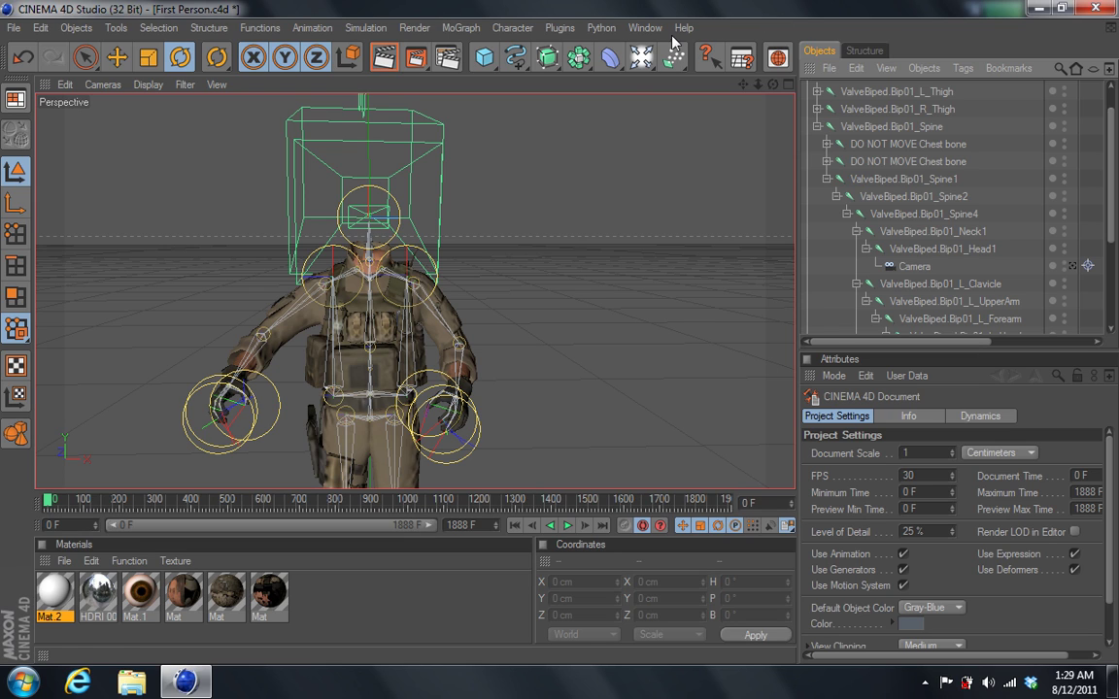
- Look through the head Camera, scrub the animation near its end, then return to the first frame
{"action": "left_click_drag", "start_coordinate": [641, 57], "coordinate": [858, 42]}
{"action": "left_click_drag", "start_coordinate": [1114, 195], "coordinate": [1108, 136]}
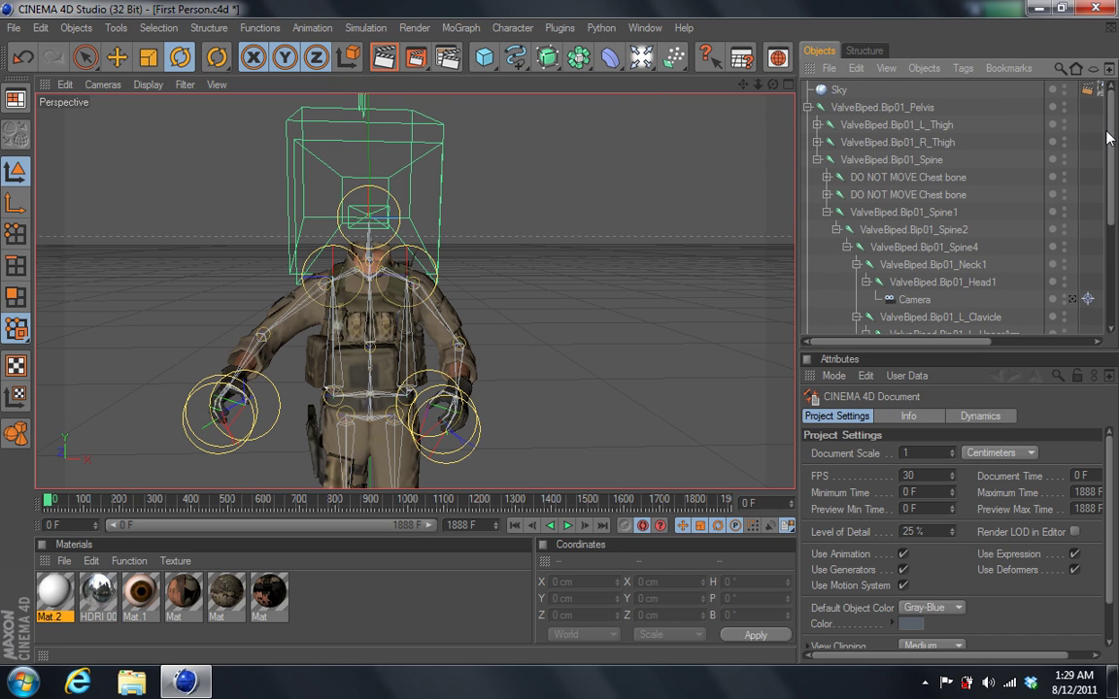
{"action": "left_click_drag", "start_coordinate": [1108, 136], "coordinate": [1114, 248]}
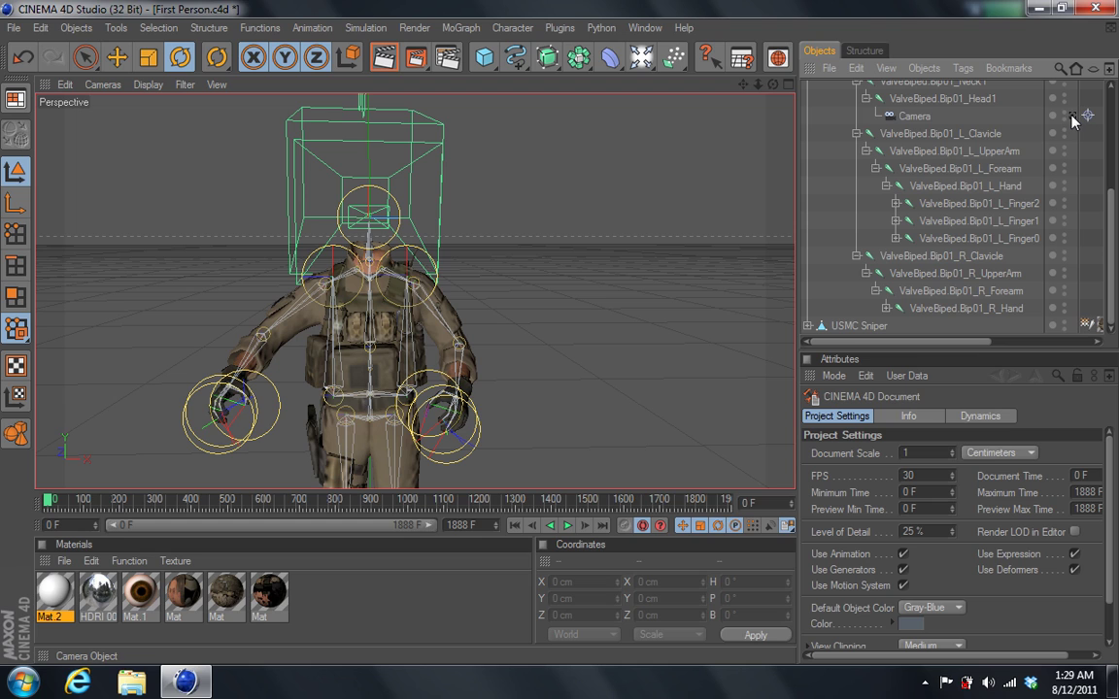
{"action": "left_click", "coordinate": [932, 101]}
{"action": "left_click", "coordinate": [914, 115]}
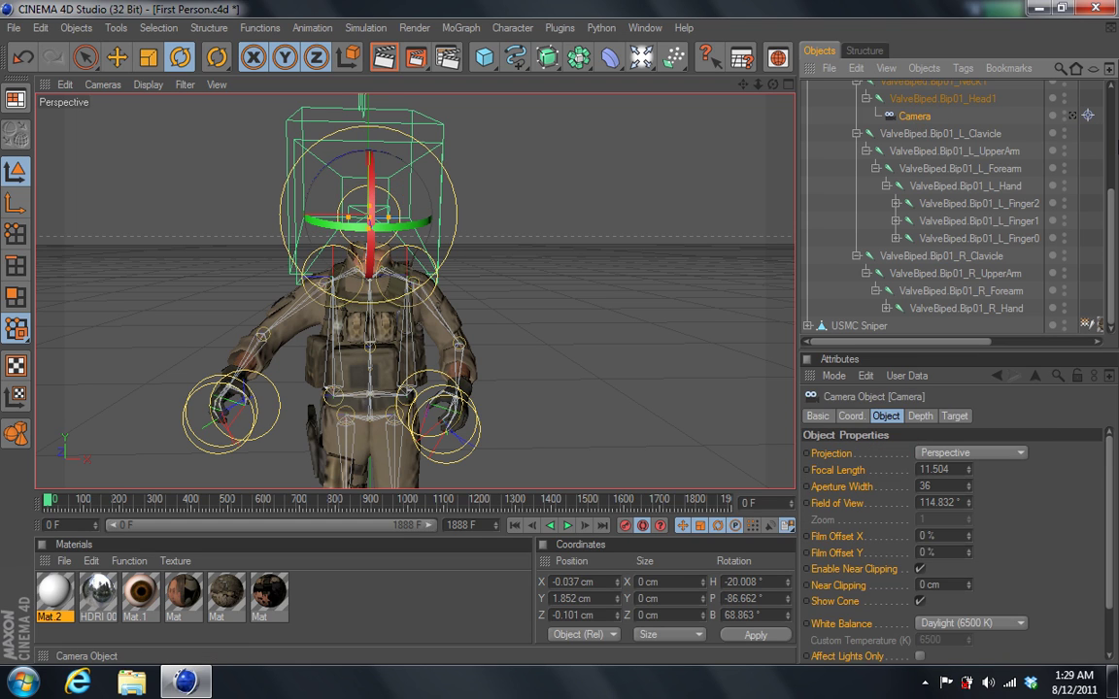
{"action": "left_click", "coordinate": [1072, 115]}
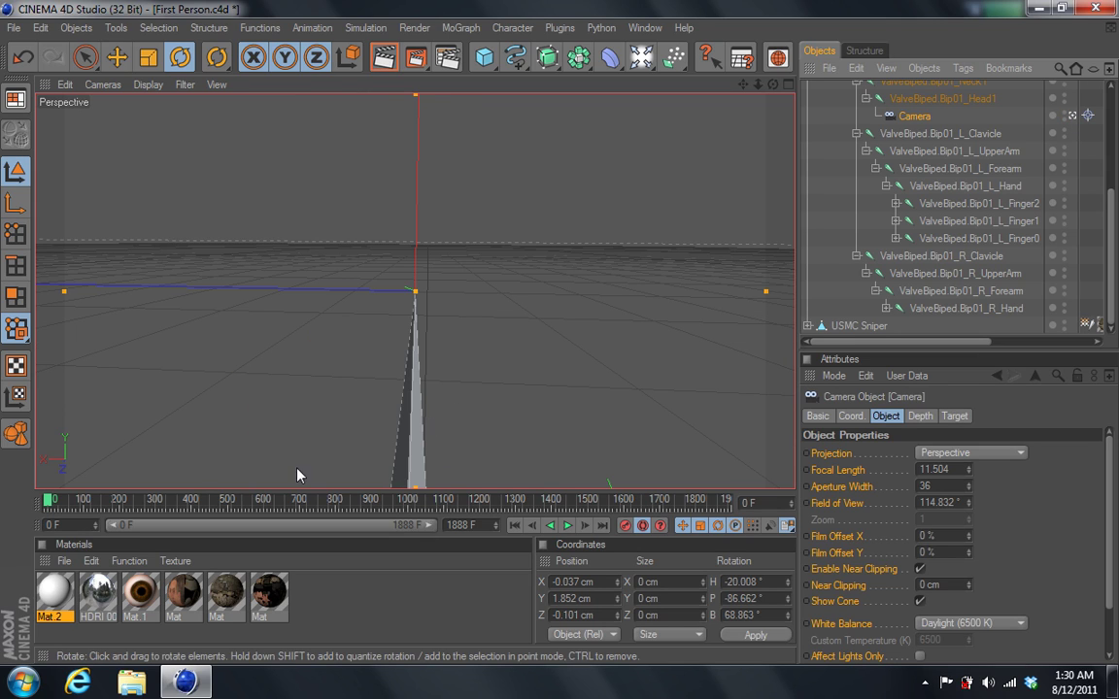
{"action": "left_click_drag", "start_coordinate": [48, 499], "coordinate": [702, 495]}
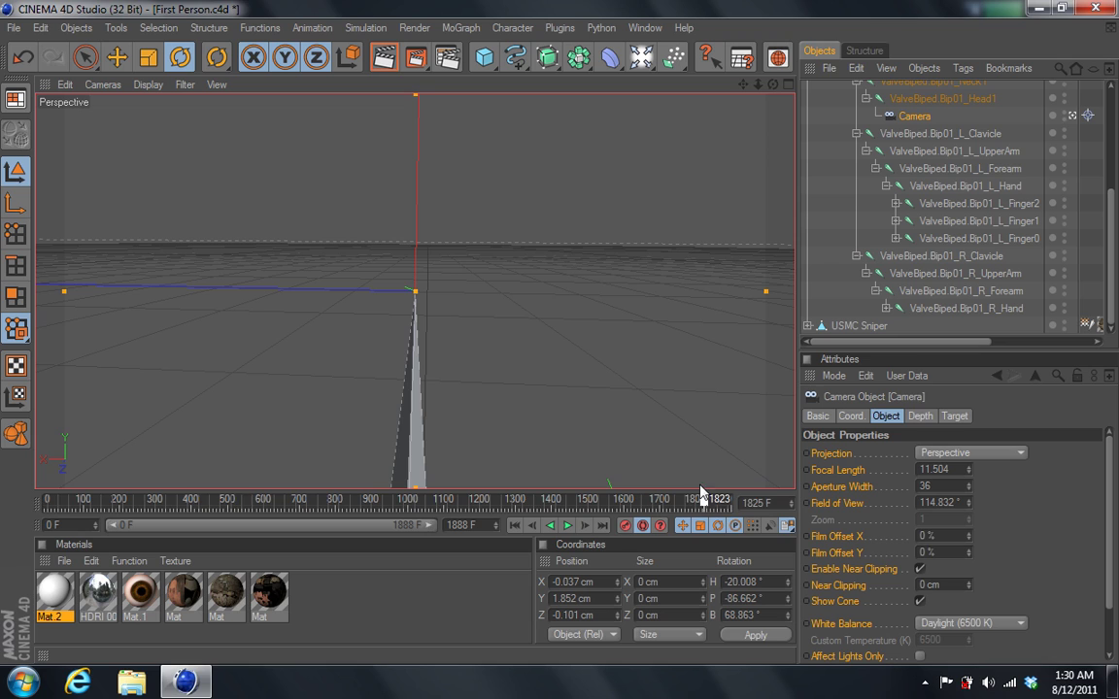
{"action": "key", "text": "shift+f"}
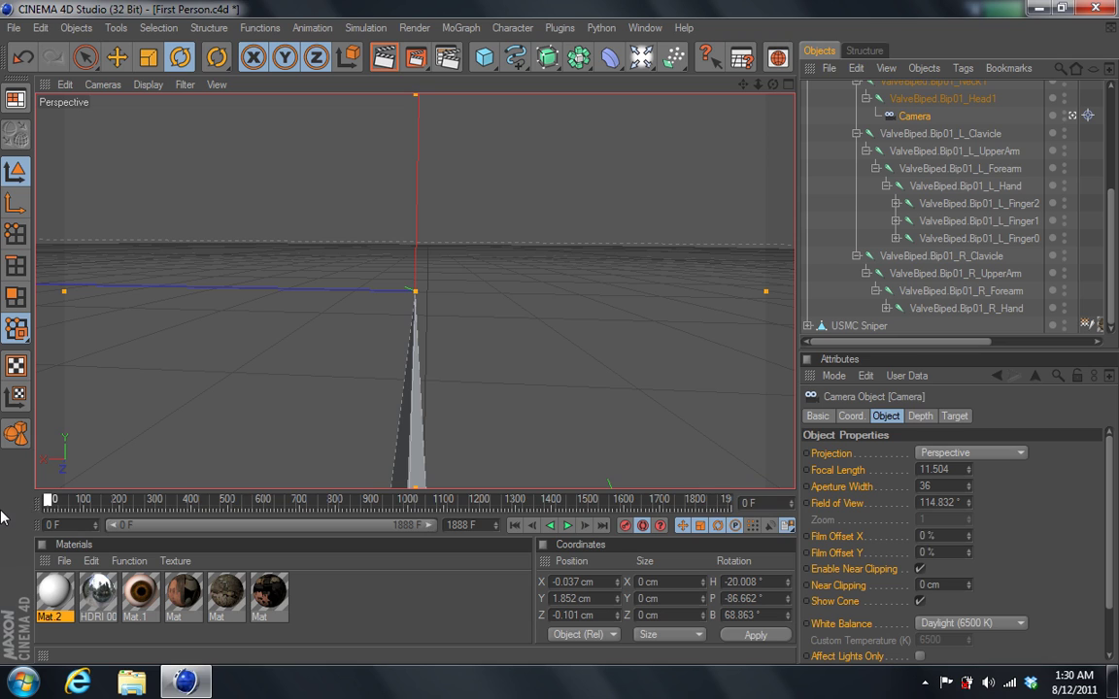
- Select the ValveBiped.Bip01_L_UpperArm joint and show its coordinate values
{"action": "left_click", "coordinate": [1009, 152]}
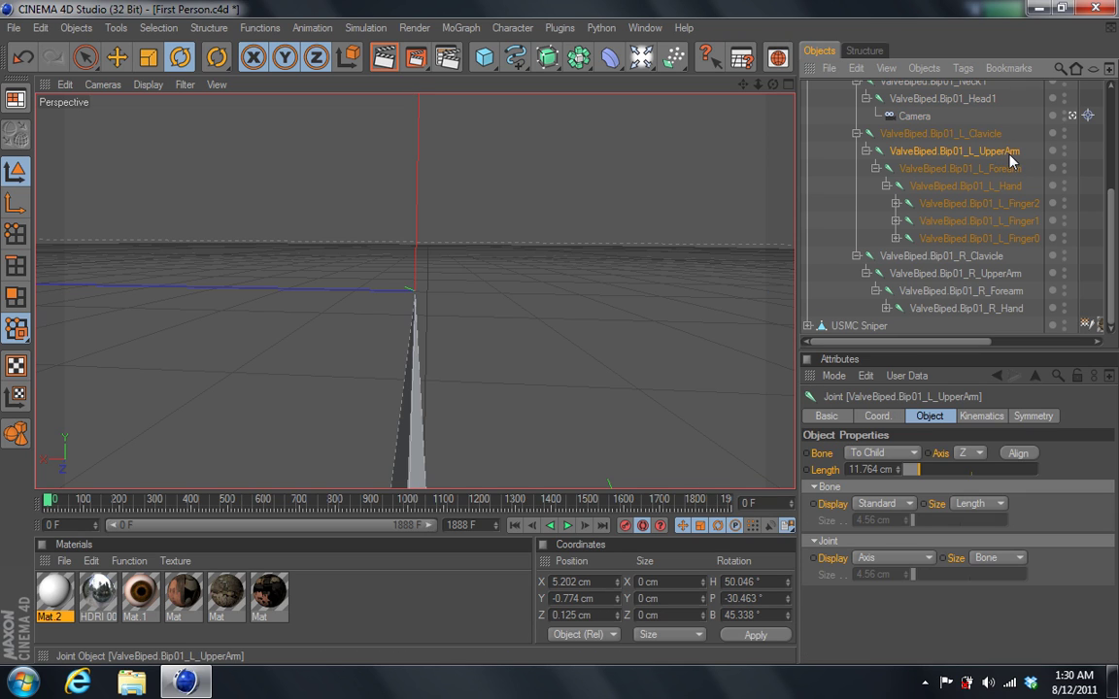
{"action": "left_click", "coordinate": [877, 416]}
{"action": "left_click", "coordinate": [912, 117]}
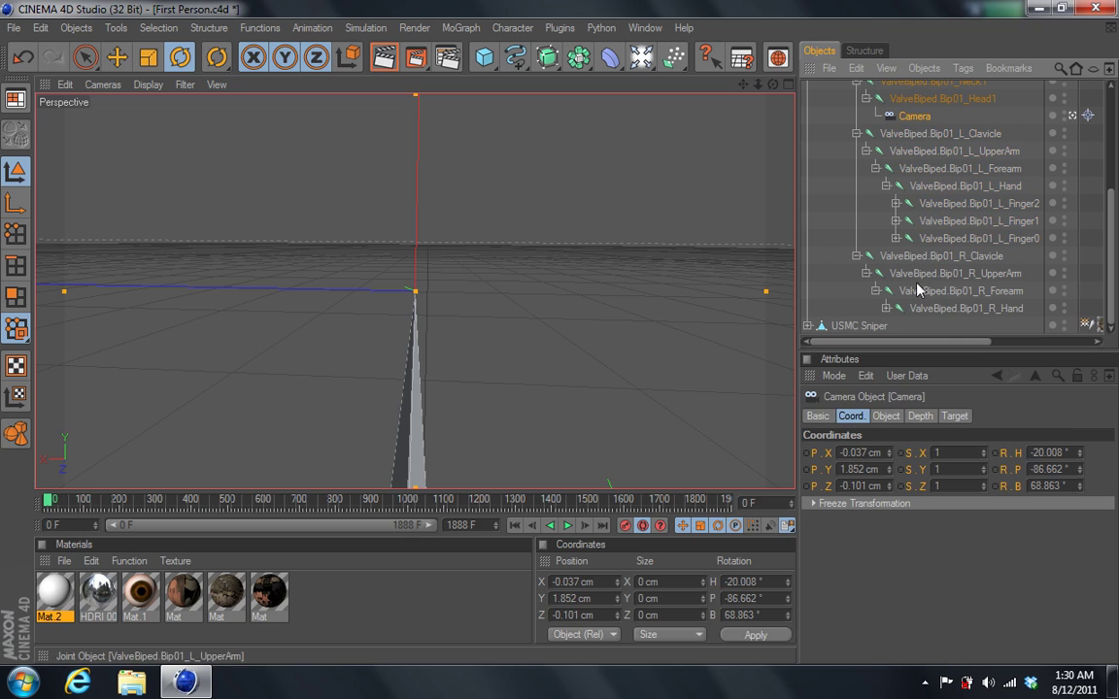
{"action": "left_click", "coordinate": [991, 186]}
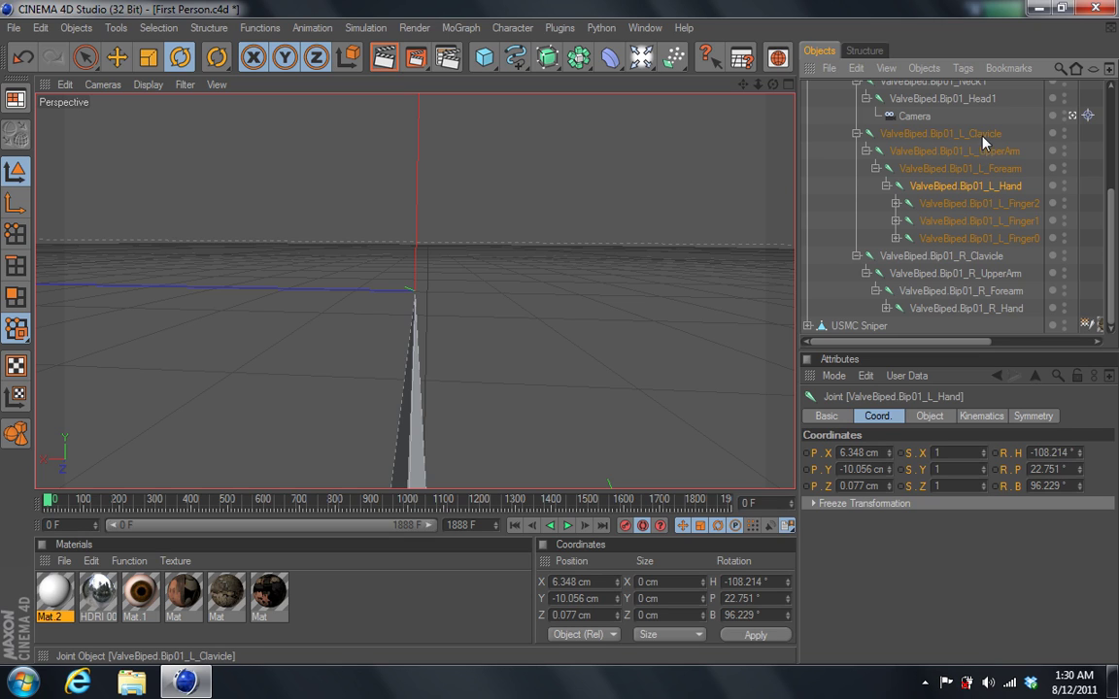
{"action": "left_click", "coordinate": [979, 134]}
{"action": "left_click", "coordinate": [979, 152]}
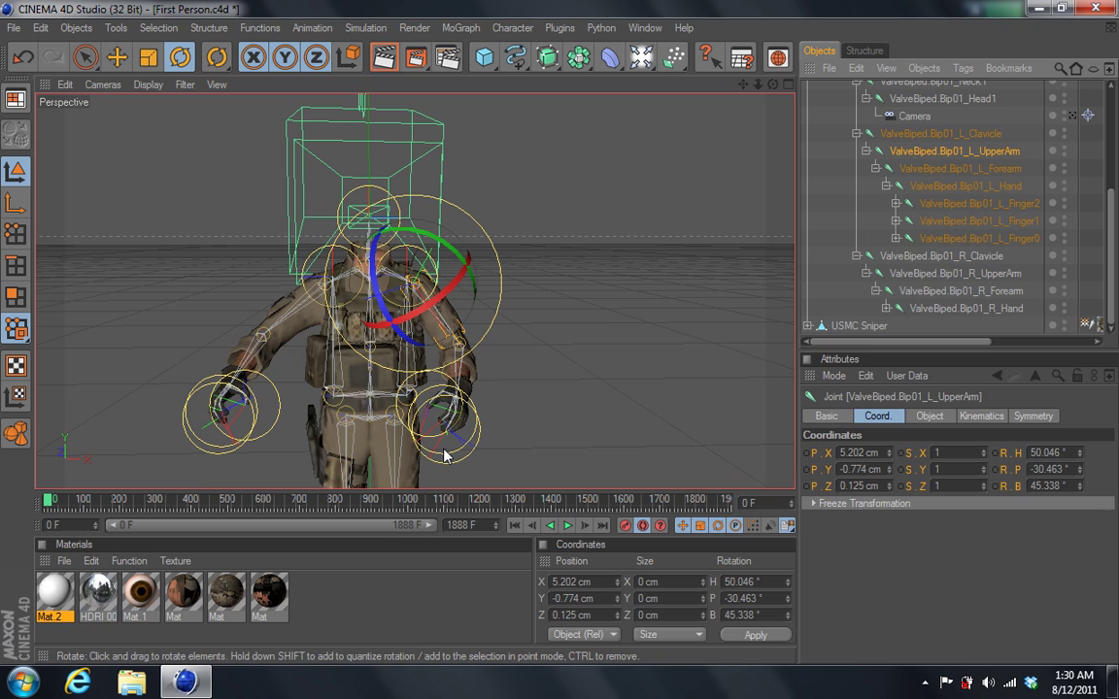
- Key the left upper arm's current pose, then rotate it inward toward the chest at frame 204
{"action": "left_click", "coordinate": [627, 526]}
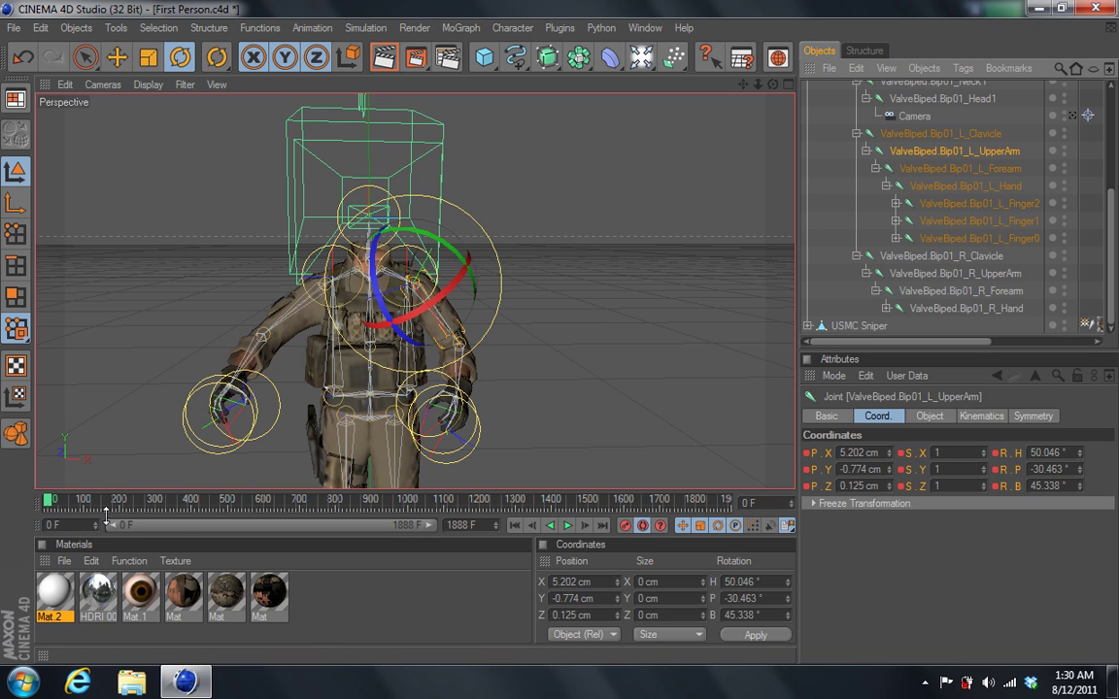
{"action": "left_click_drag", "start_coordinate": [50, 502], "coordinate": [120, 501]}
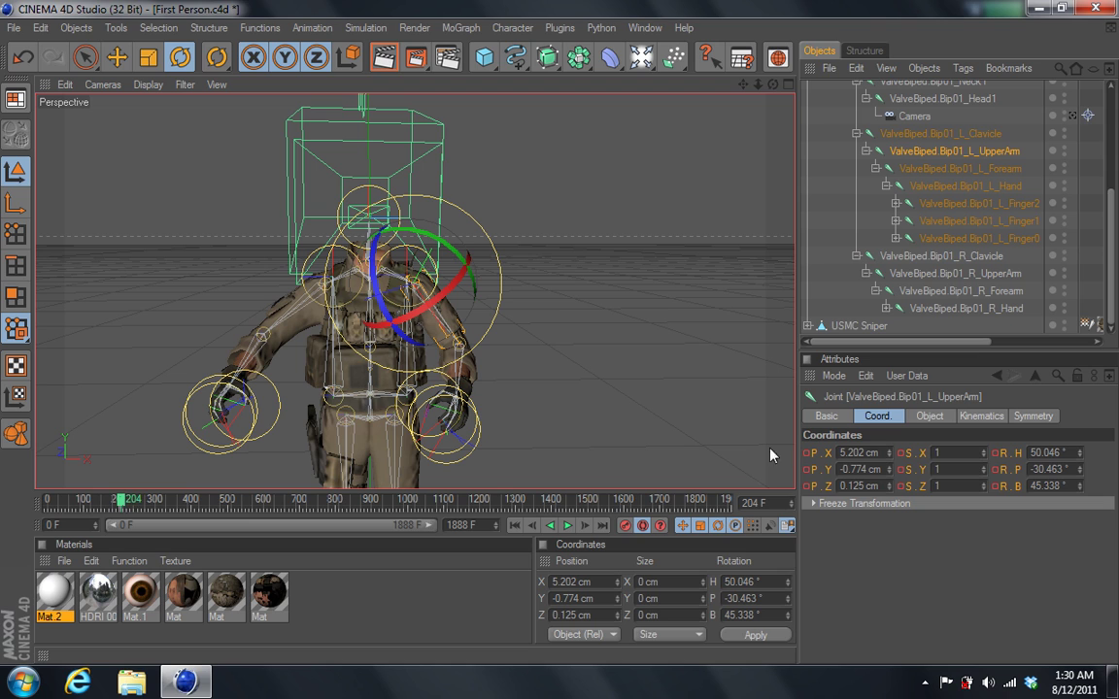
{"action": "left_click_drag", "start_coordinate": [456, 280], "coordinate": [437, 287]}
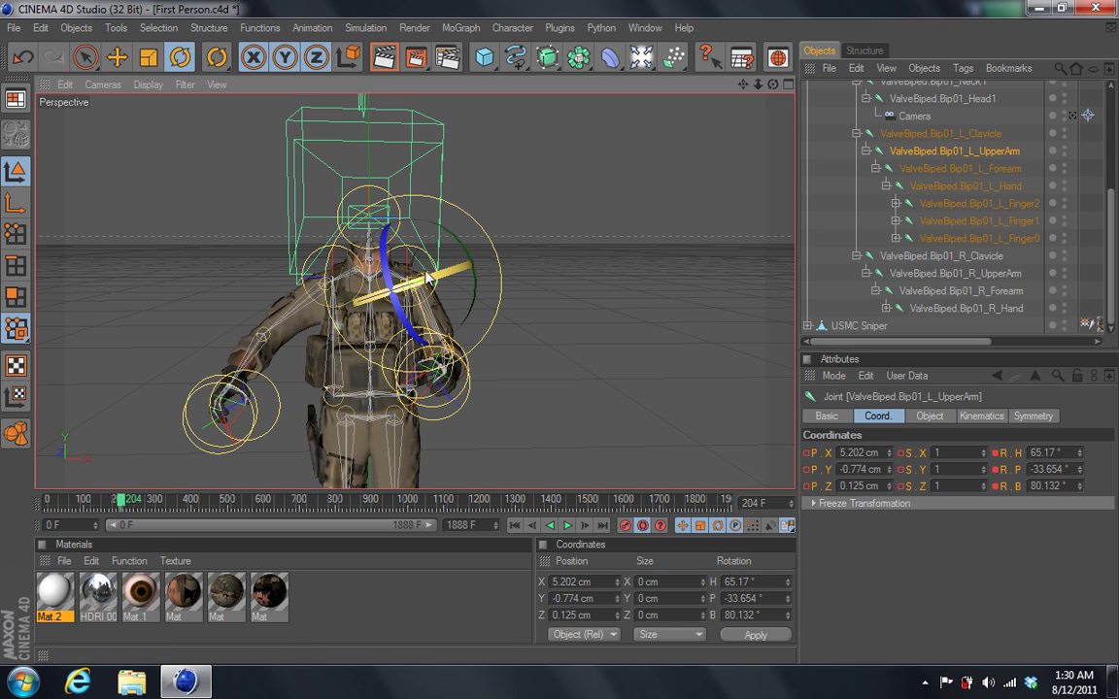
{"action": "left_click_drag", "start_coordinate": [387, 254], "coordinate": [395, 299]}
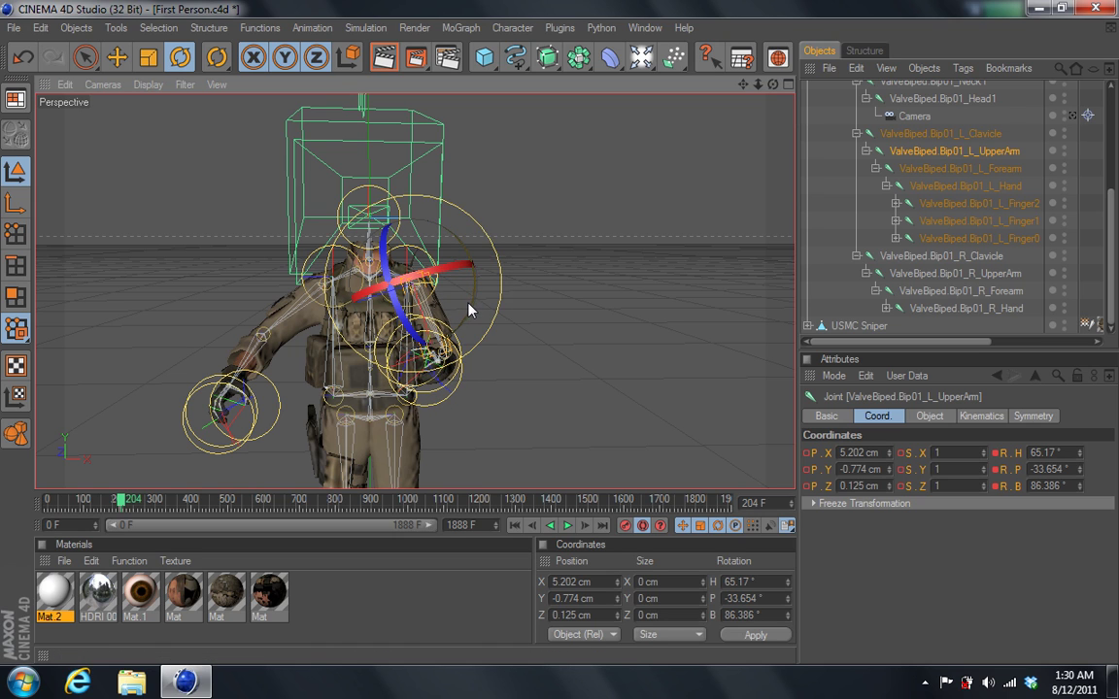
{"action": "left_click_drag", "start_coordinate": [476, 304], "coordinate": [426, 262]}
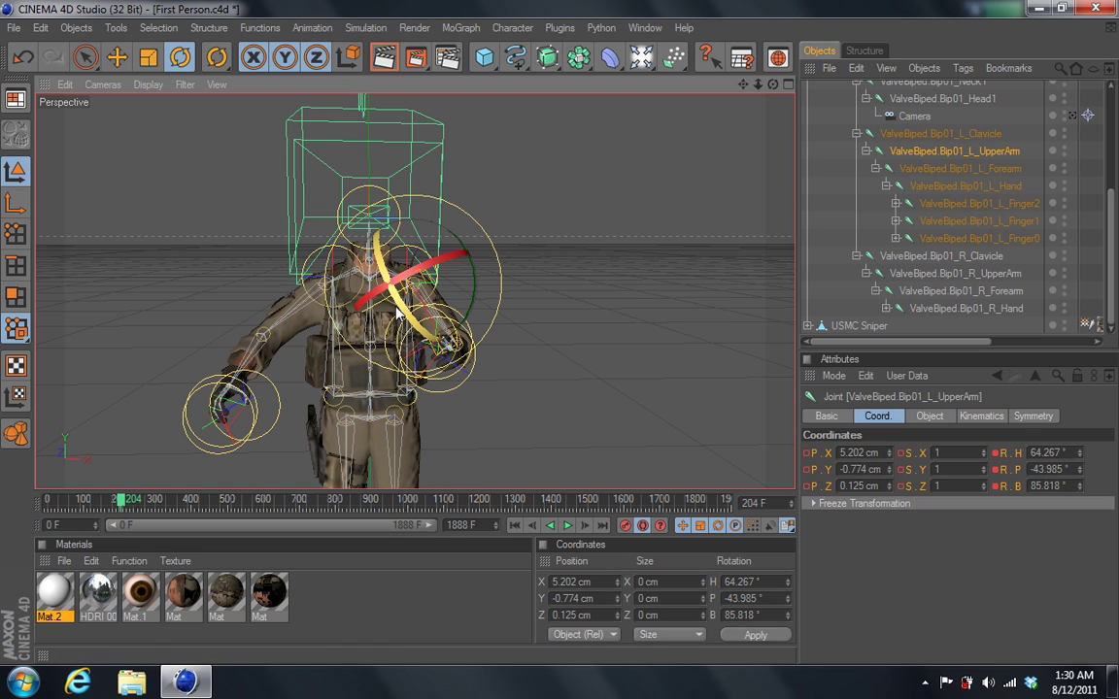
- Compare against frame 0, then re-rotate the upper arm around frame 136, fine-tuning by about 3 degrees
{"action": "left_click", "coordinate": [113, 501]}
{"action": "left_click", "coordinate": [48, 501]}
{"action": "left_click", "coordinate": [117, 501]}
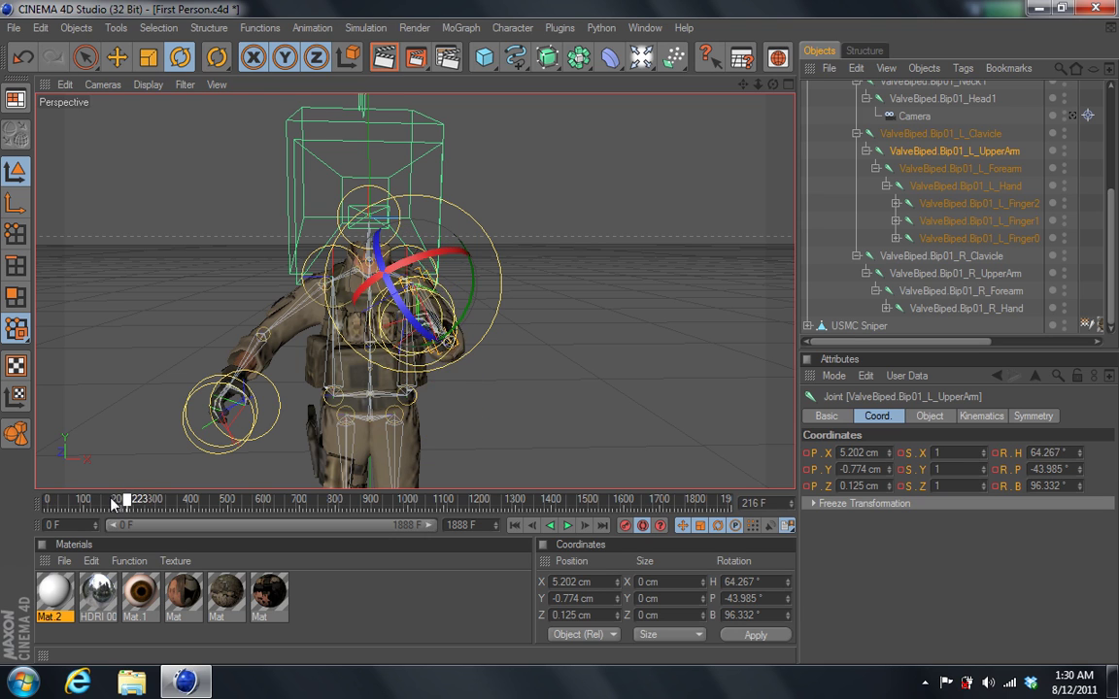
{"action": "left_click", "coordinate": [49, 501]}
{"action": "left_click_drag", "start_coordinate": [48, 502], "coordinate": [96, 502]}
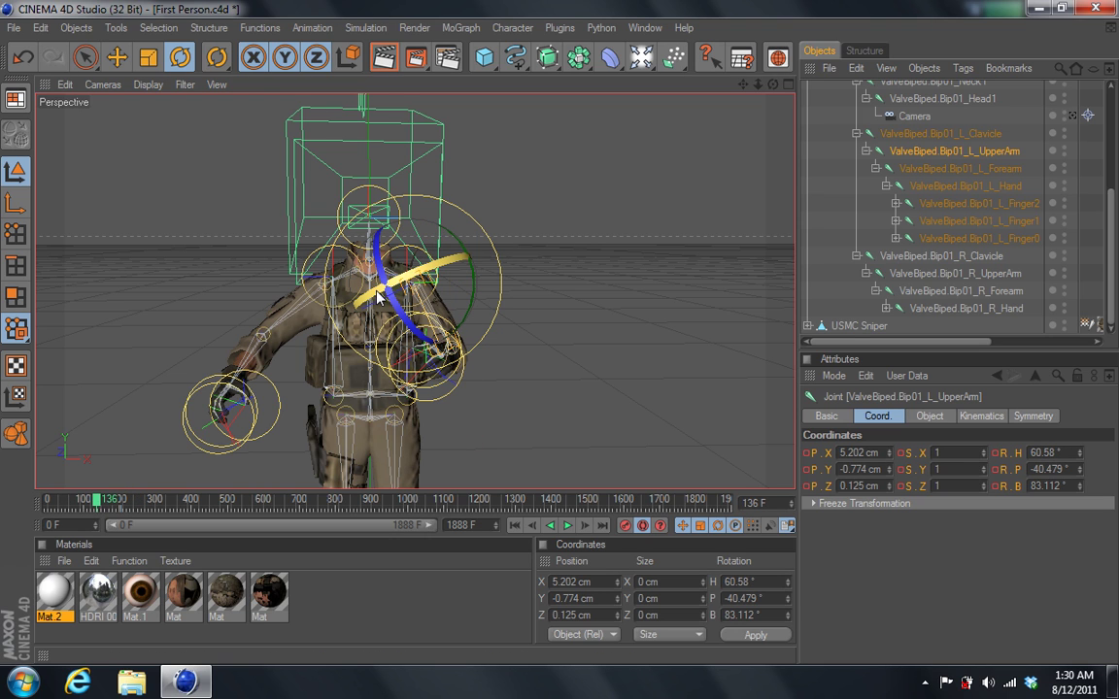
{"action": "mouse_move", "coordinate": [412, 282]}
{"action": "left_mouse_down"}
{"action": "mouse_move", "coordinate": [408, 309]}
{"action": "mouse_move", "coordinate": [416, 292]}
{"action": "left_mouse_up"}
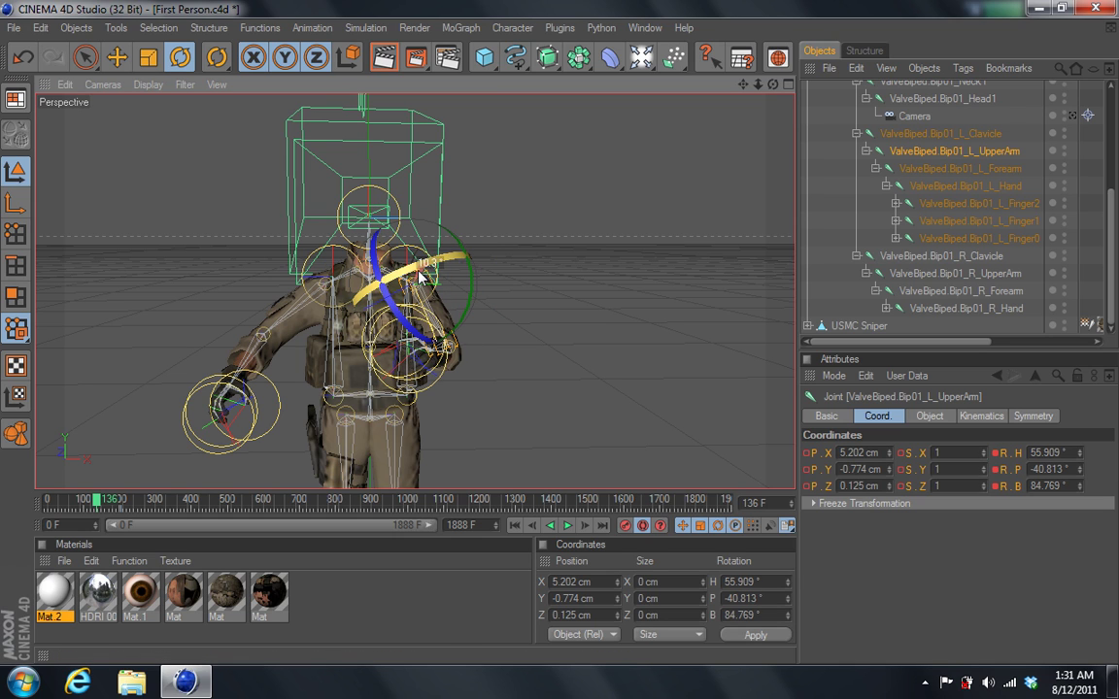
{"action": "mouse_move", "coordinate": [94, 499]}
{"action": "left_mouse_down"}
{"action": "mouse_move", "coordinate": [129, 505]}
{"action": "mouse_move", "coordinate": [75, 503]}
{"action": "left_mouse_up"}
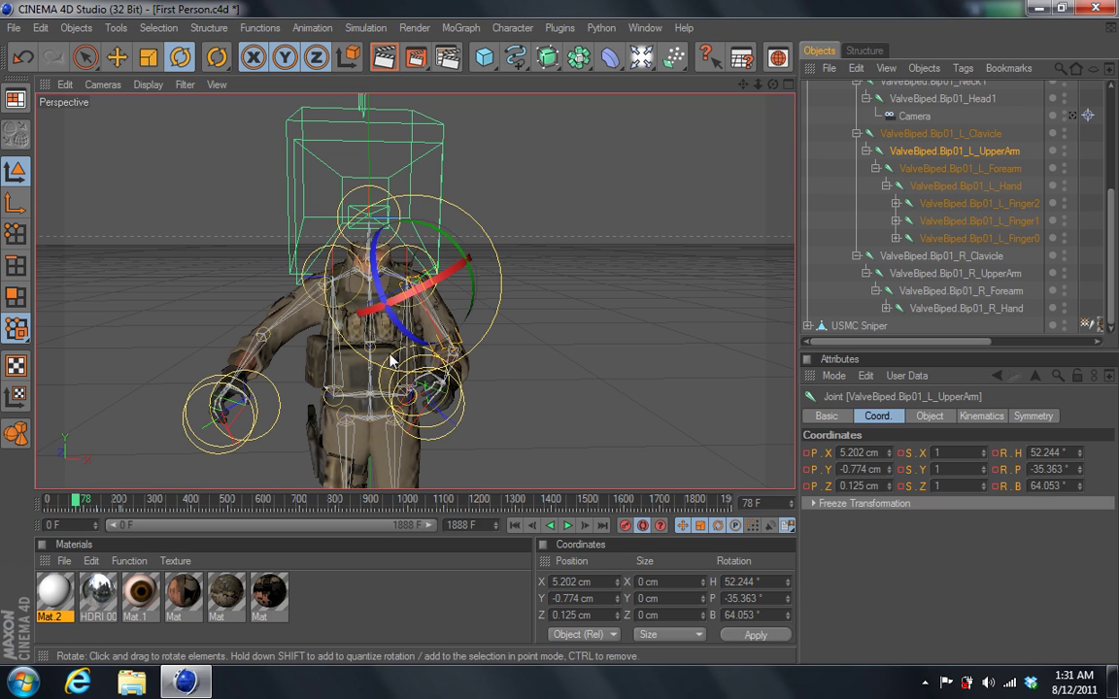
{"action": "left_click_drag", "start_coordinate": [428, 342], "coordinate": [413, 329]}
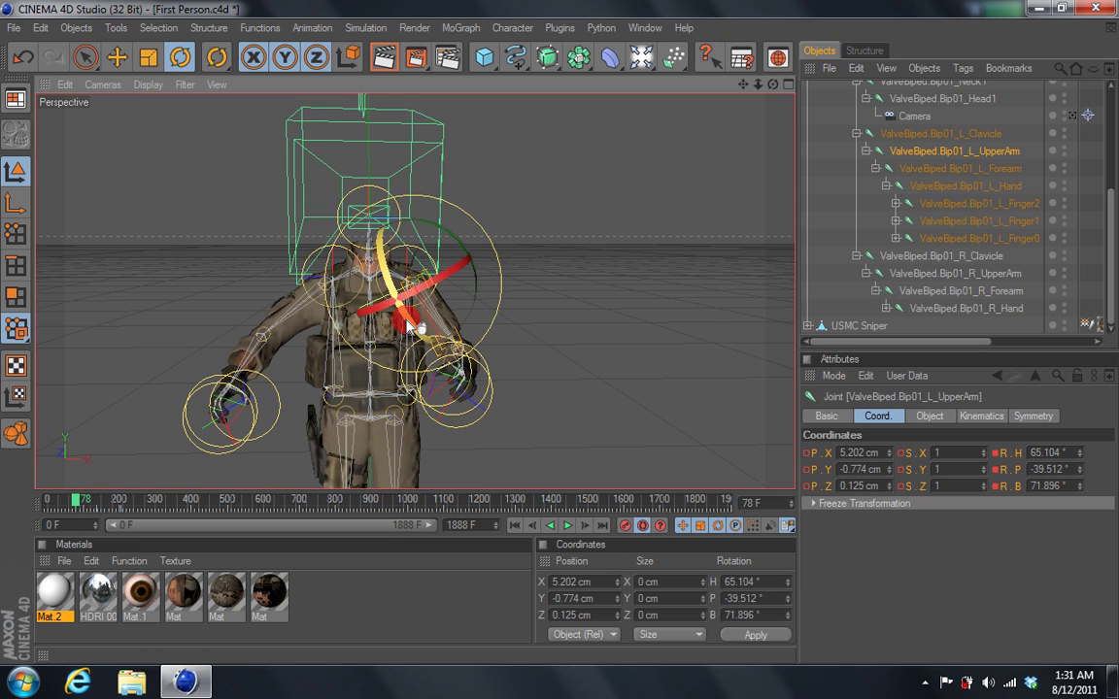
{"action": "left_click_drag", "start_coordinate": [469, 242], "coordinate": [462, 257]}
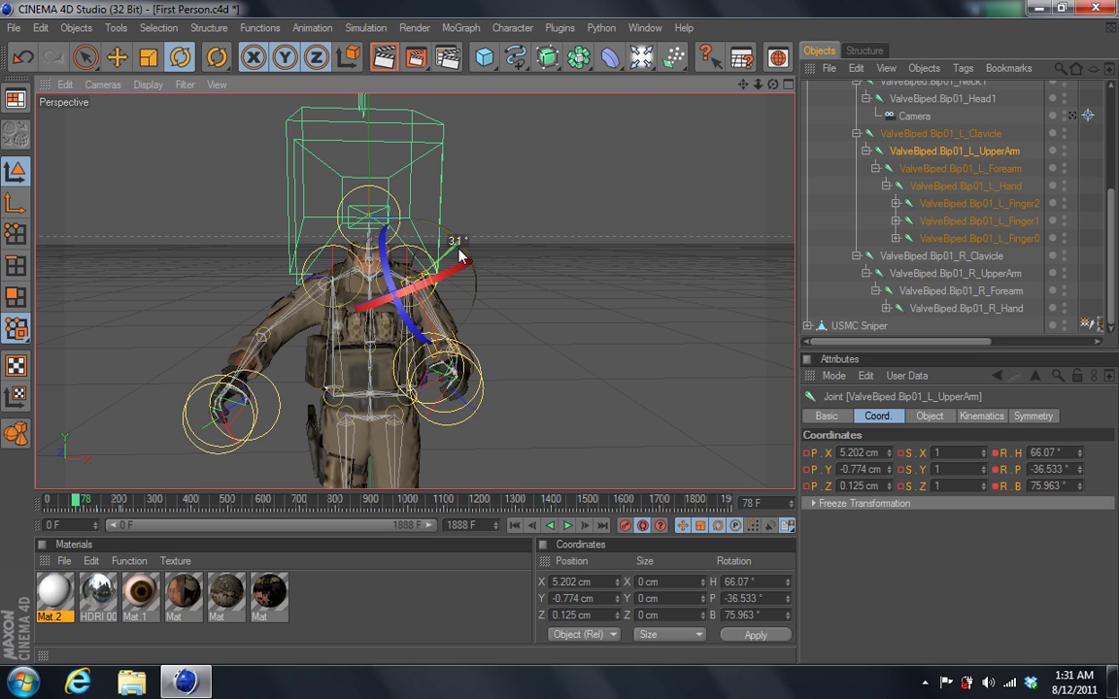
{"action": "left_click_drag", "start_coordinate": [75, 503], "coordinate": [141, 505]}
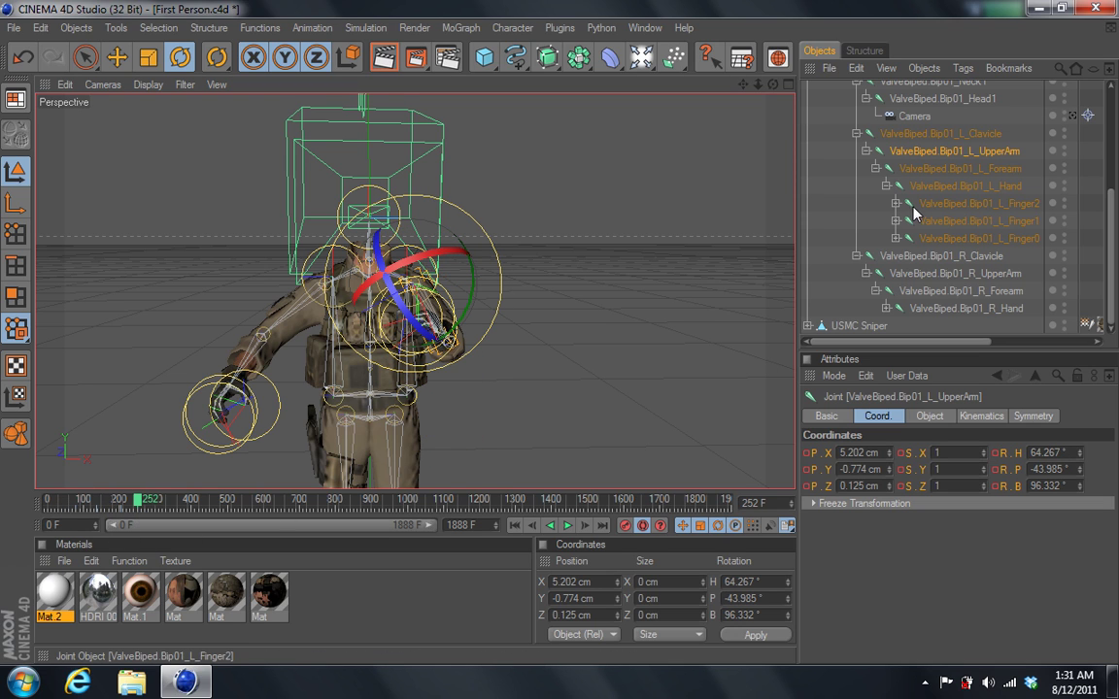
- Look through the head camera and scrub frames 68 to 160 to review the arm motion
{"action": "left_click", "coordinate": [1072, 116]}
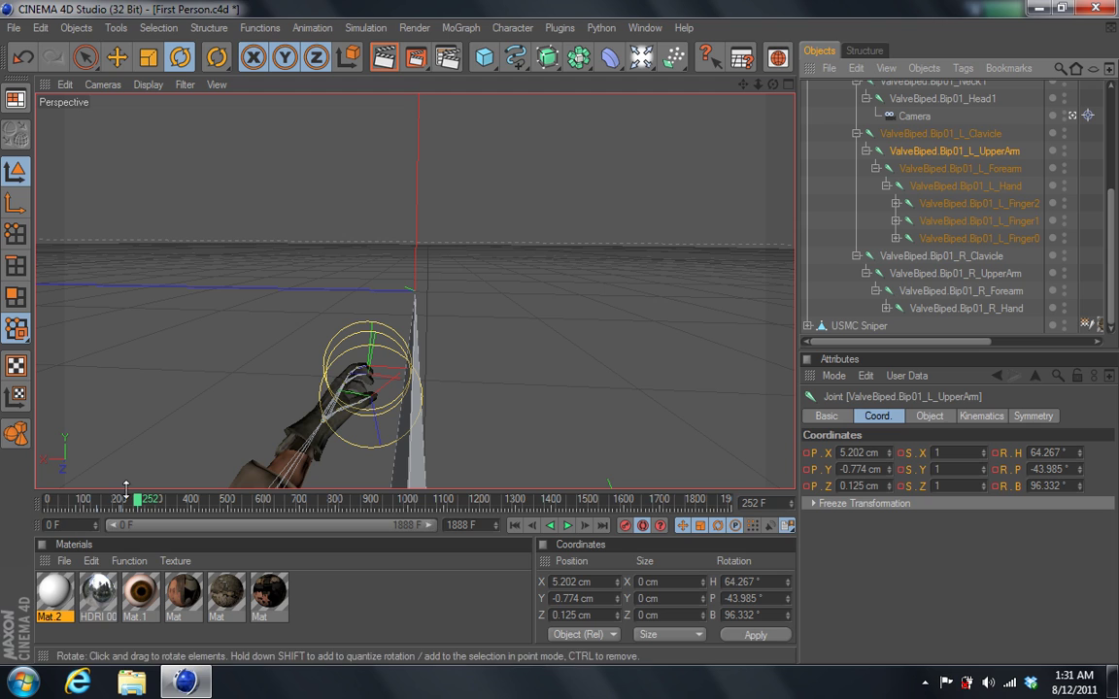
{"action": "mouse_move", "coordinate": [45, 507]}
{"action": "left_mouse_down"}
{"action": "mouse_move", "coordinate": [150, 501]}
{"action": "mouse_move", "coordinate": [44, 505]}
{"action": "mouse_move", "coordinate": [119, 501]}
{"action": "left_mouse_up"}
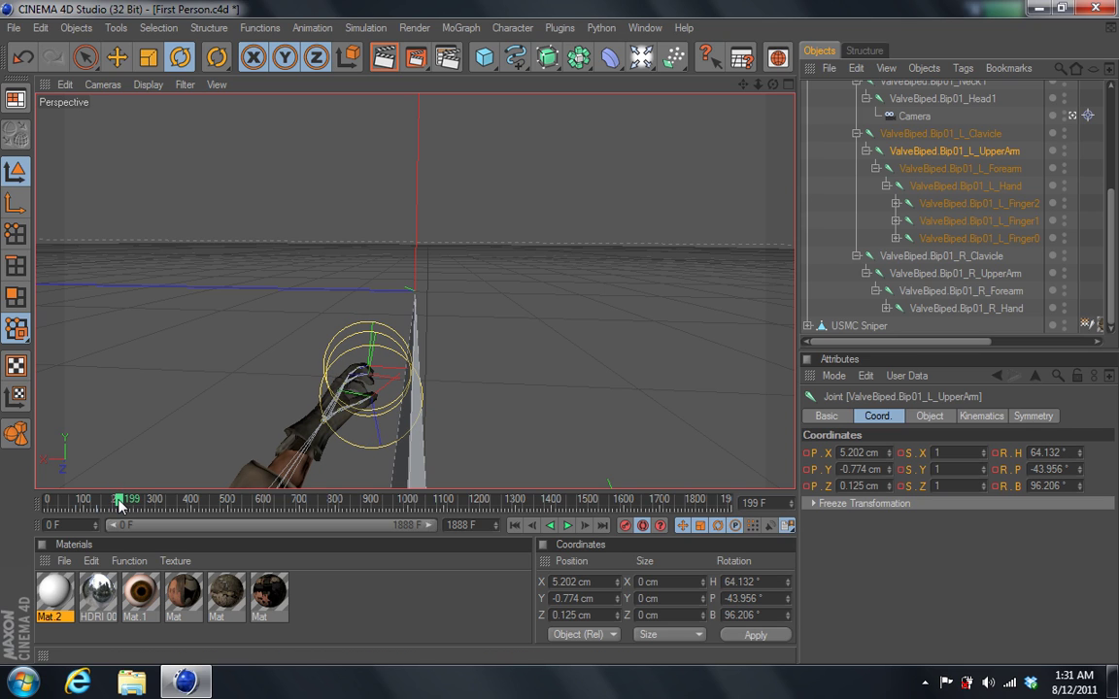
{"action": "mouse_move", "coordinate": [118, 501]}
{"action": "left_mouse_down"}
{"action": "mouse_move", "coordinate": [71, 507]}
{"action": "mouse_move", "coordinate": [107, 509]}
{"action": "left_mouse_up"}
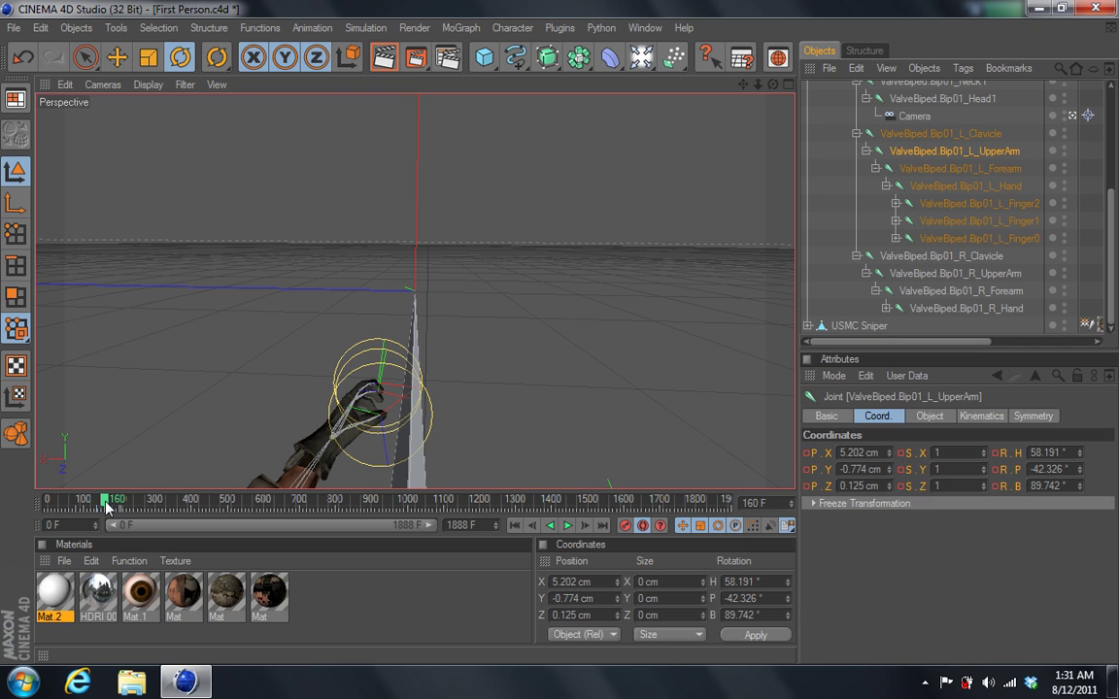
{"action": "mouse_move", "coordinate": [109, 503]}
{"action": "left_mouse_down"}
{"action": "mouse_move", "coordinate": [63, 505]}
{"action": "mouse_move", "coordinate": [202, 499]}
{"action": "left_mouse_up"}
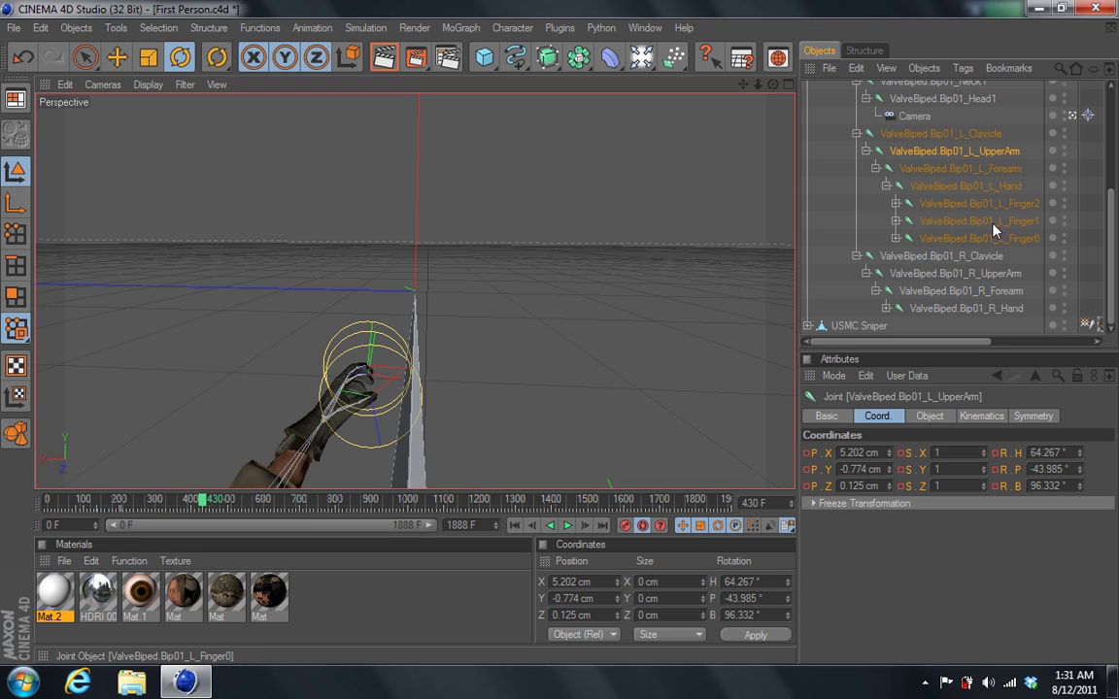
- Adjust the L_Forearm heading and turn the L_Hand heading by 7 degrees
{"action": "left_click", "coordinate": [993, 170]}
{"action": "mouse_move", "coordinate": [1080, 452]}
{"action": "left_mouse_down"}
{"action": "mouse_move", "coordinate": [1080, 490]}
{"action": "mouse_move", "coordinate": [1080, 476]}
{"action": "left_mouse_up"}
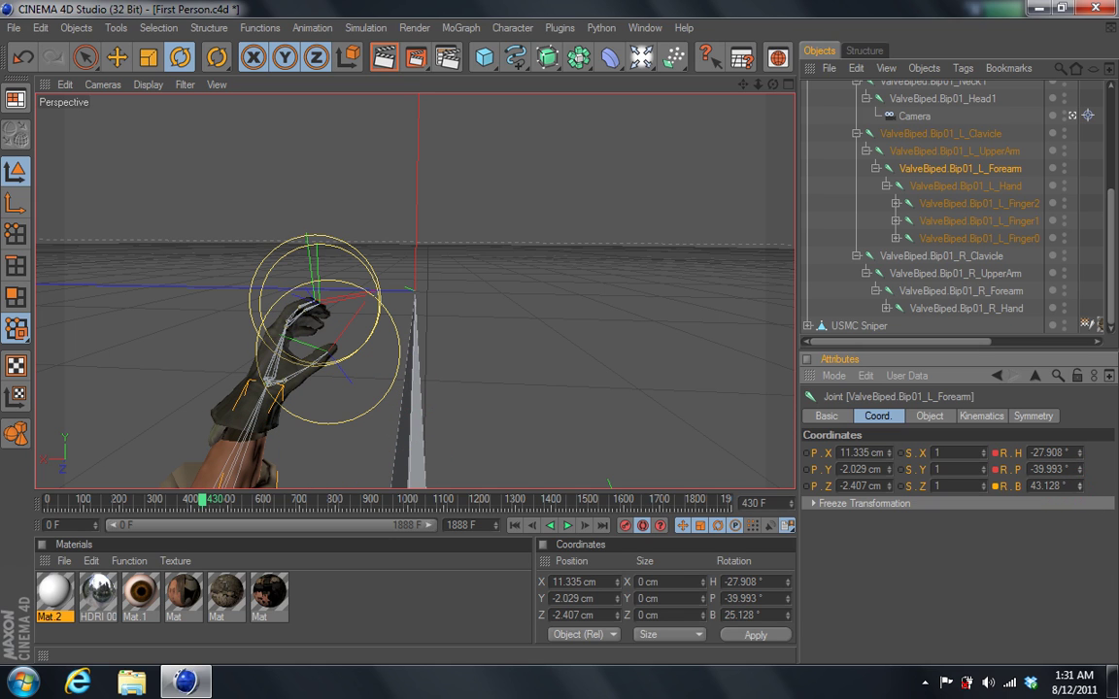
{"action": "left_click", "coordinate": [1011, 185]}
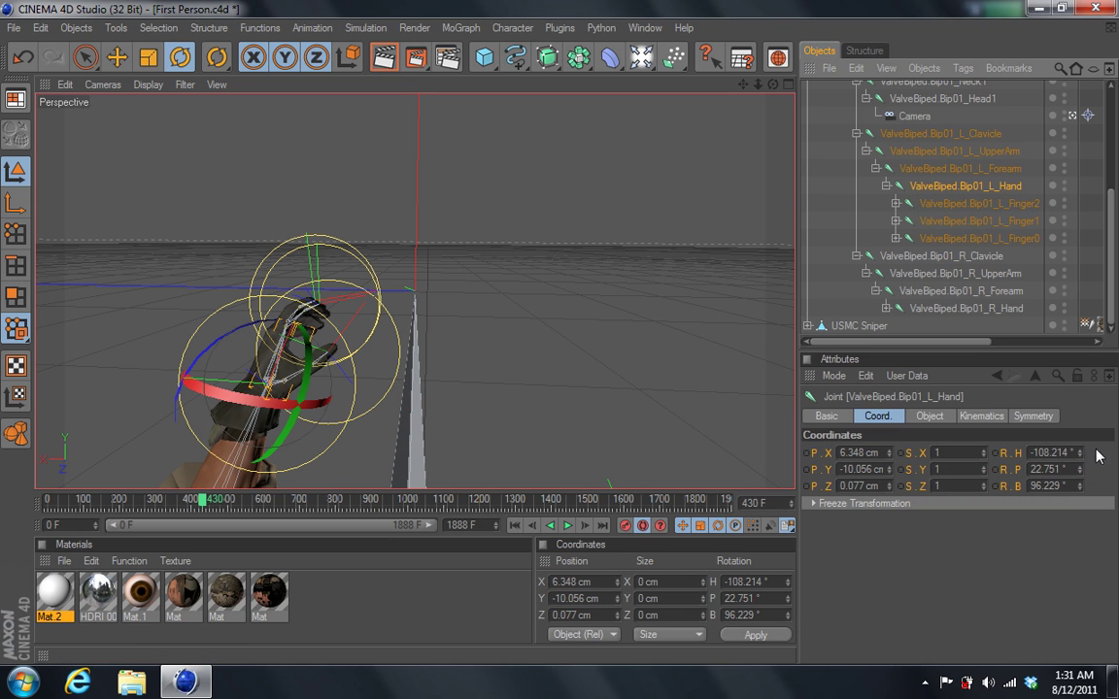
{"action": "mouse_move", "coordinate": [1080, 453]}
{"action": "left_mouse_down"}
{"action": "mouse_move", "coordinate": [1080, 475]}
{"action": "mouse_move", "coordinate": [1083, 457]}
{"action": "left_mouse_up"}
- Curl the left Finger2, Finger1 and Finger0 joints, bending Finger1 by 10 degrees
{"action": "left_click", "coordinate": [1001, 202]}
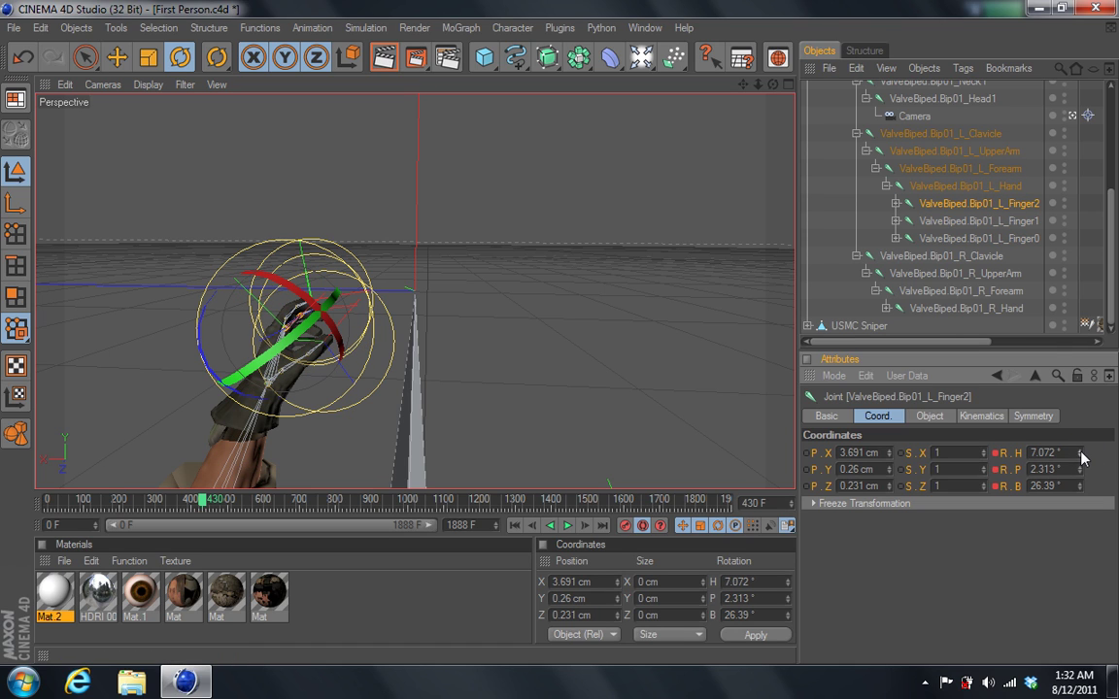
{"action": "left_click", "coordinate": [1020, 220]}
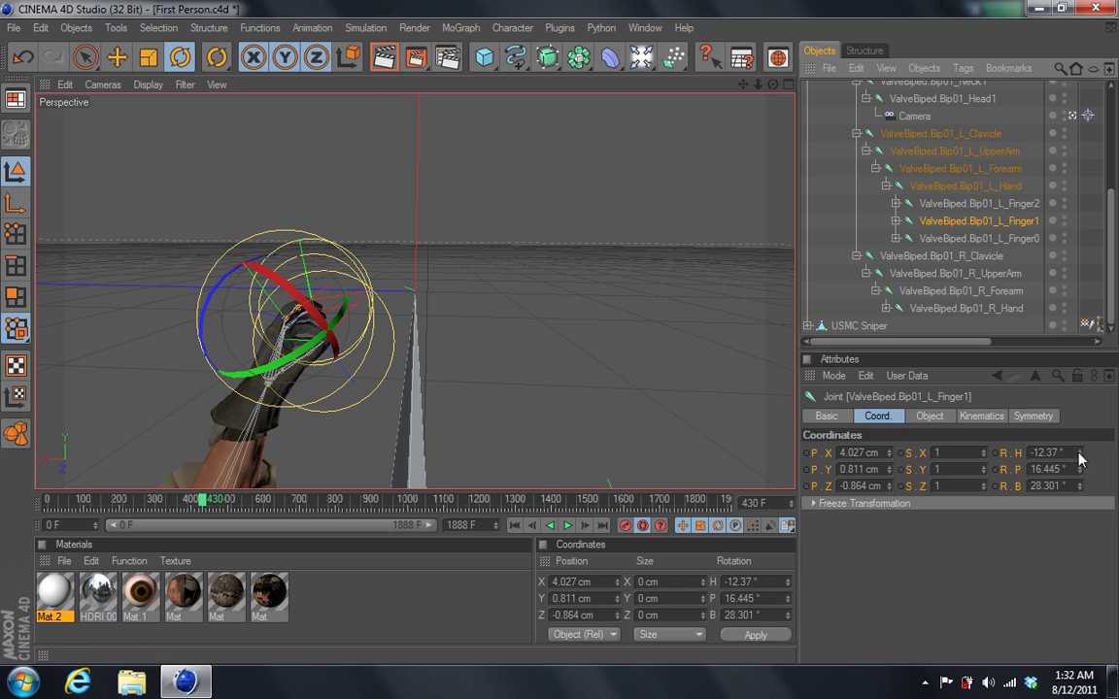
{"action": "left_click_drag", "start_coordinate": [1080, 459], "coordinate": [1081, 458]}
{"action": "left_click", "coordinate": [1010, 239]}
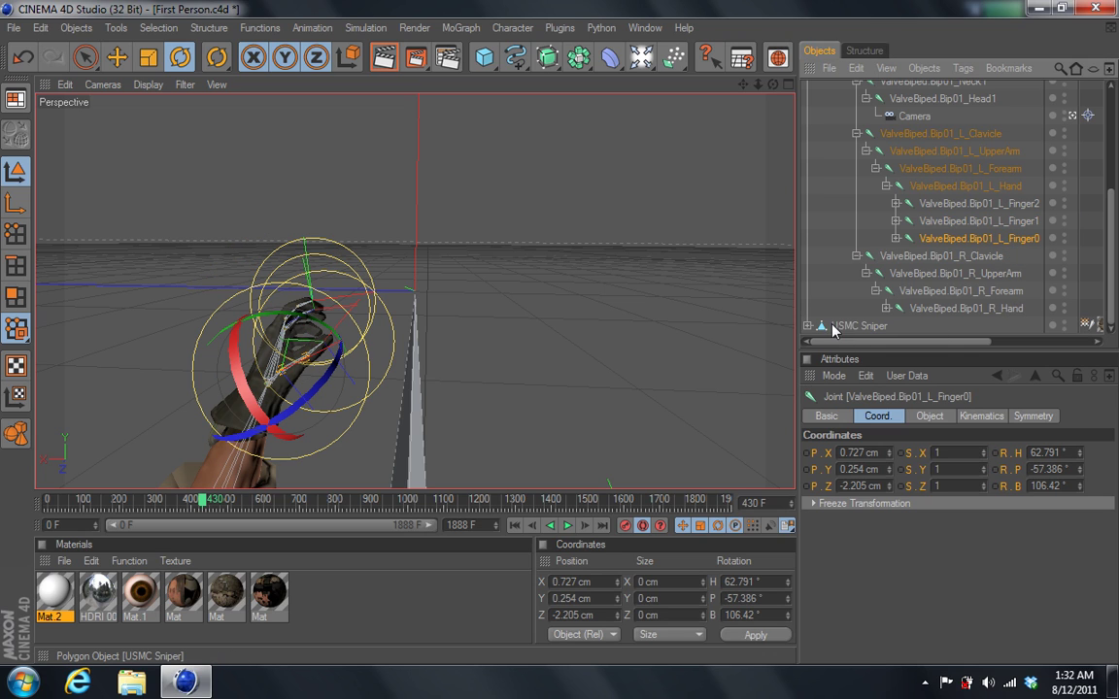
{"action": "left_click", "coordinate": [862, 325]}
- Collapse the Pelvis and USMC Sniper hierarchies and quit Cinema 4D without saving First Person.c4d
{"action": "left_click_drag", "start_coordinate": [1112, 214], "coordinate": [1112, 97]}
{"action": "left_click", "coordinate": [808, 109]}
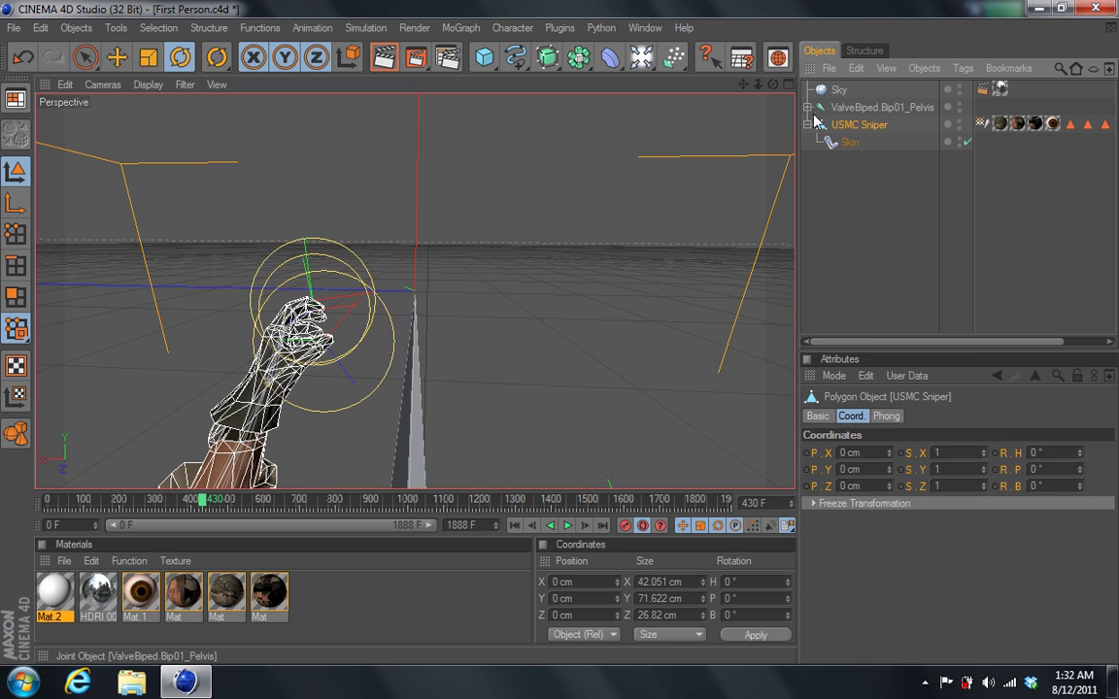
{"action": "left_click", "coordinate": [807, 125]}
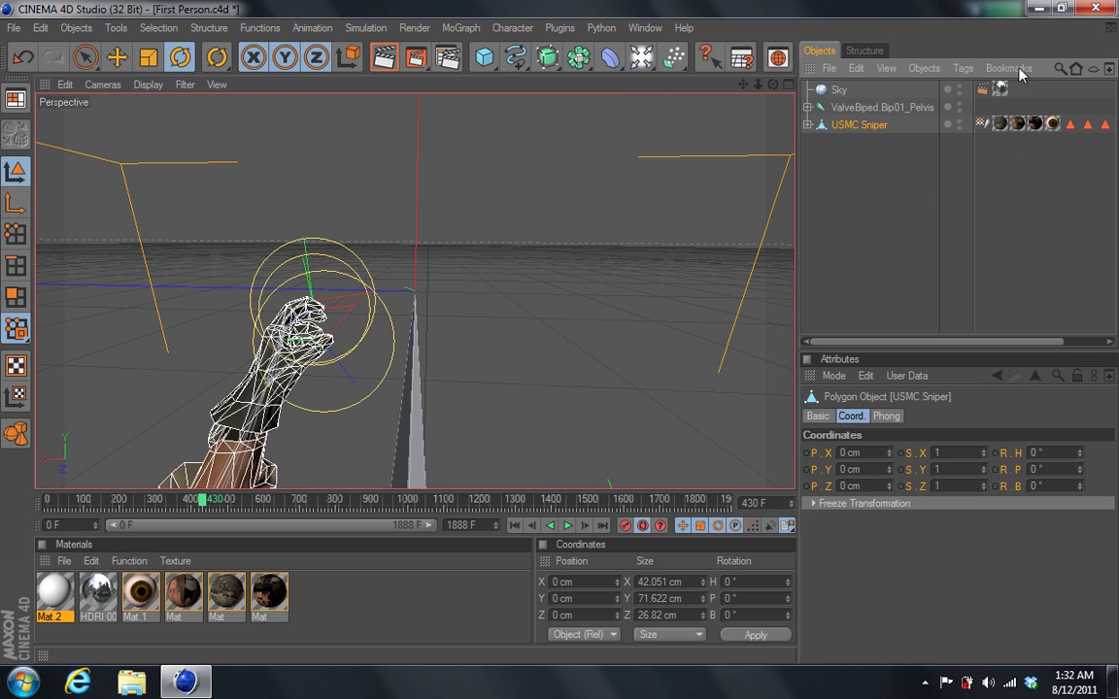
{"action": "left_click", "coordinate": [1094, 9]}
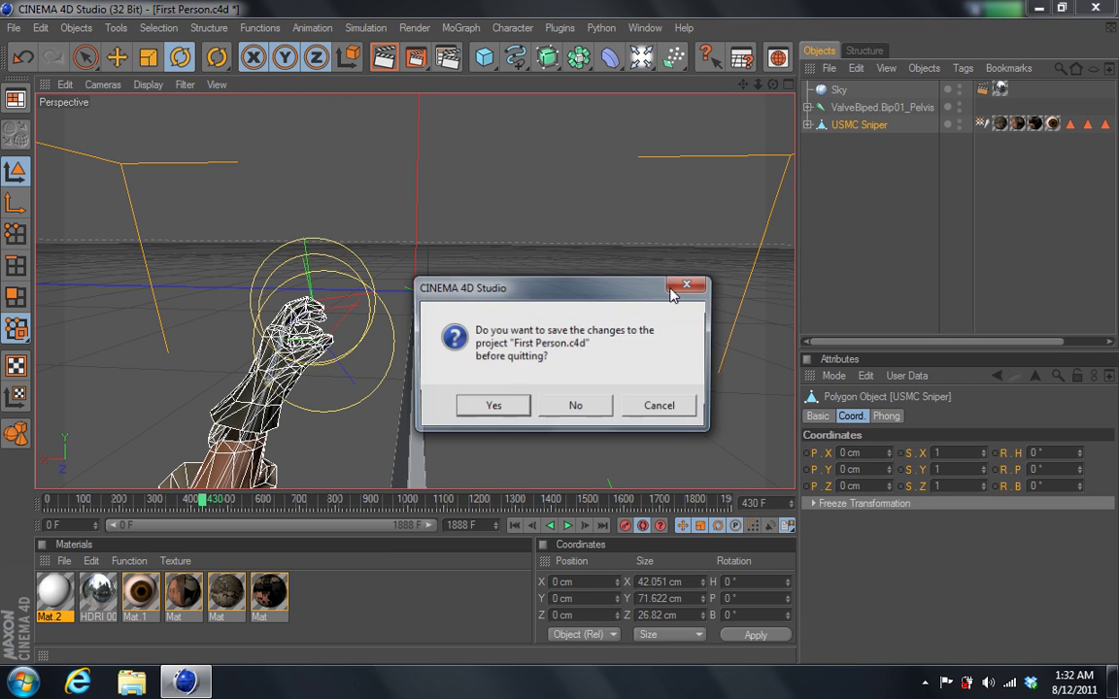
{"action": "left_click", "coordinate": [578, 407]}
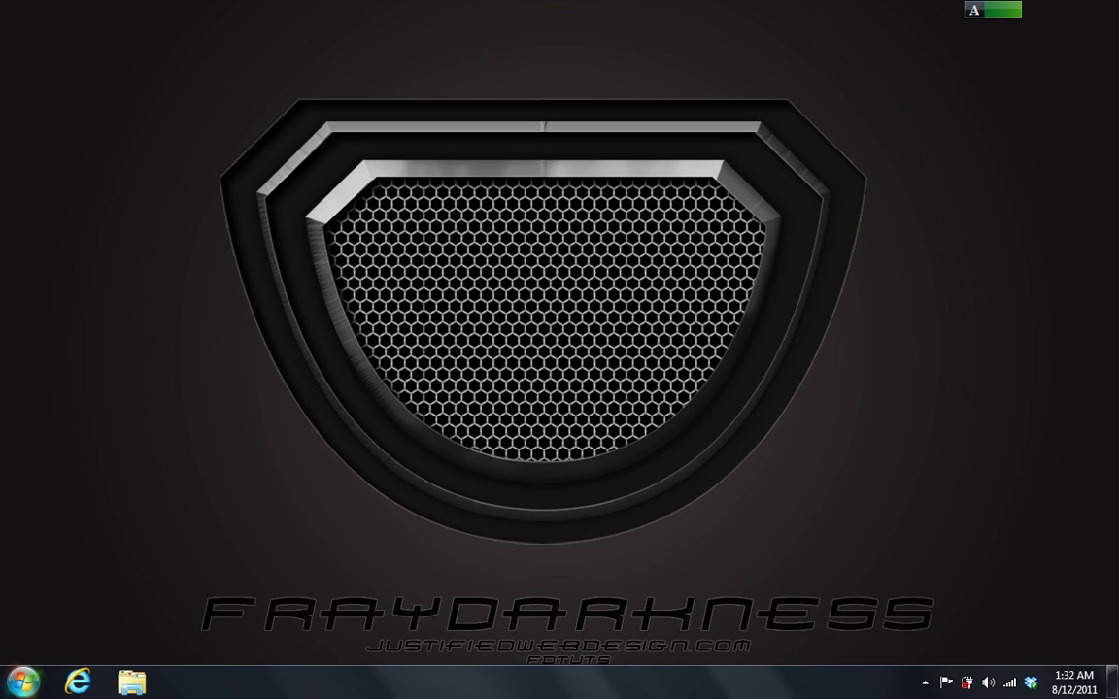
- Launch Vegas Pro 10.0 and cancel reloading Wii Rise Revamped.veg, keeping an empty Untitled project
{"action": "left_click", "coordinate": [24, 682]}
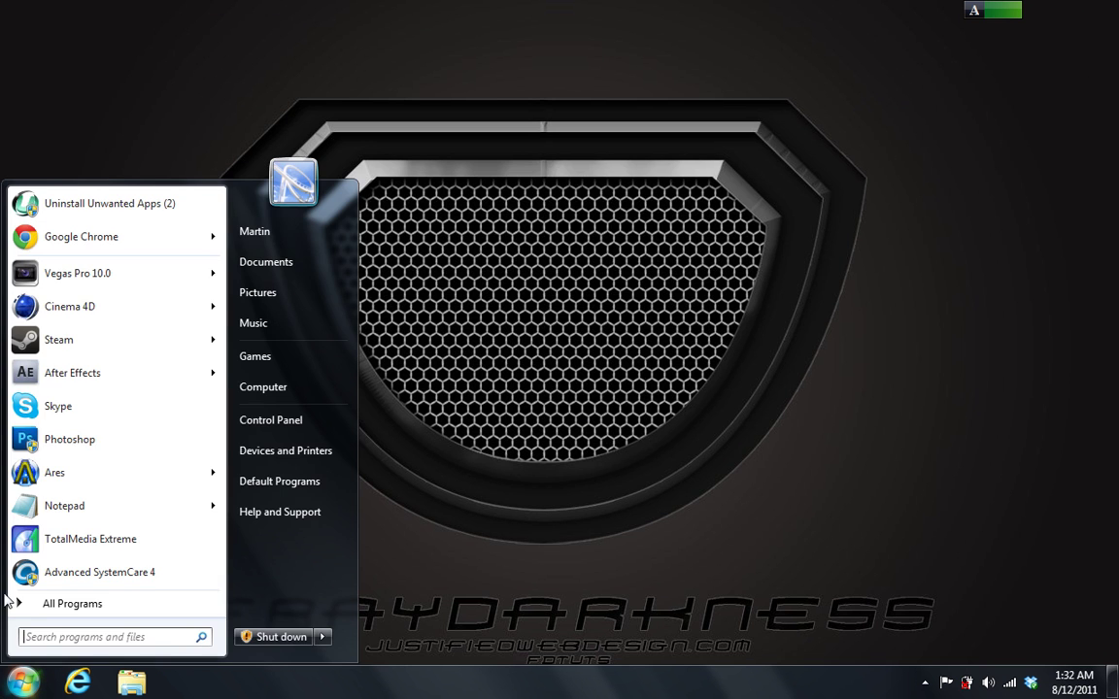
{"action": "left_click", "coordinate": [95, 272]}
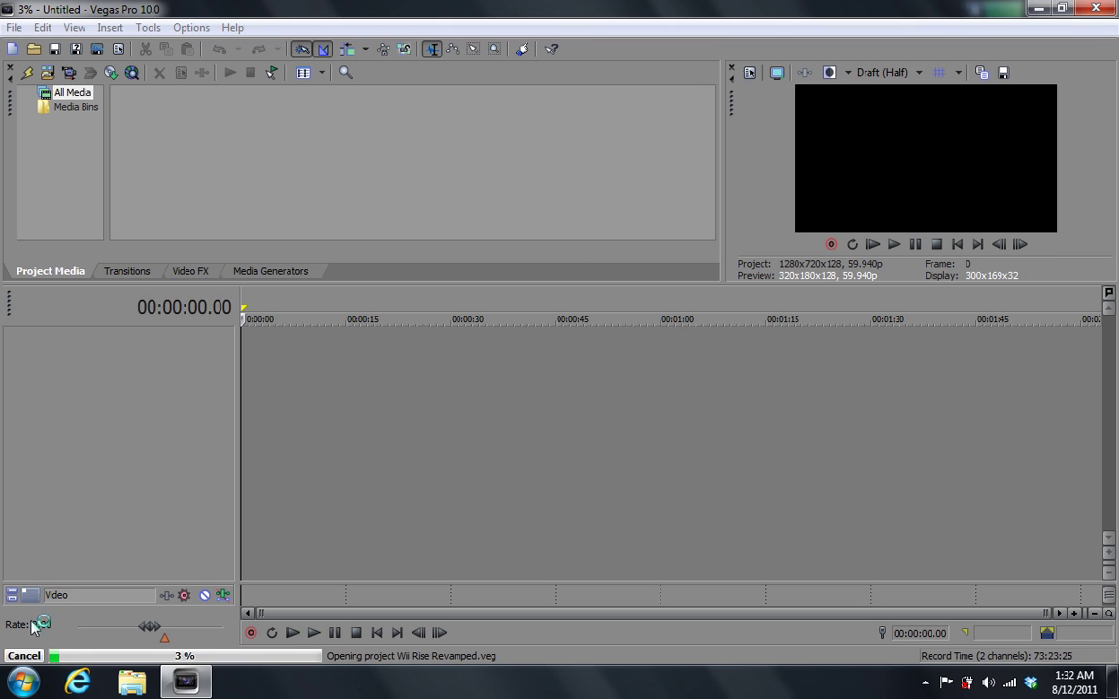
{"action": "left_click", "coordinate": [33, 657]}
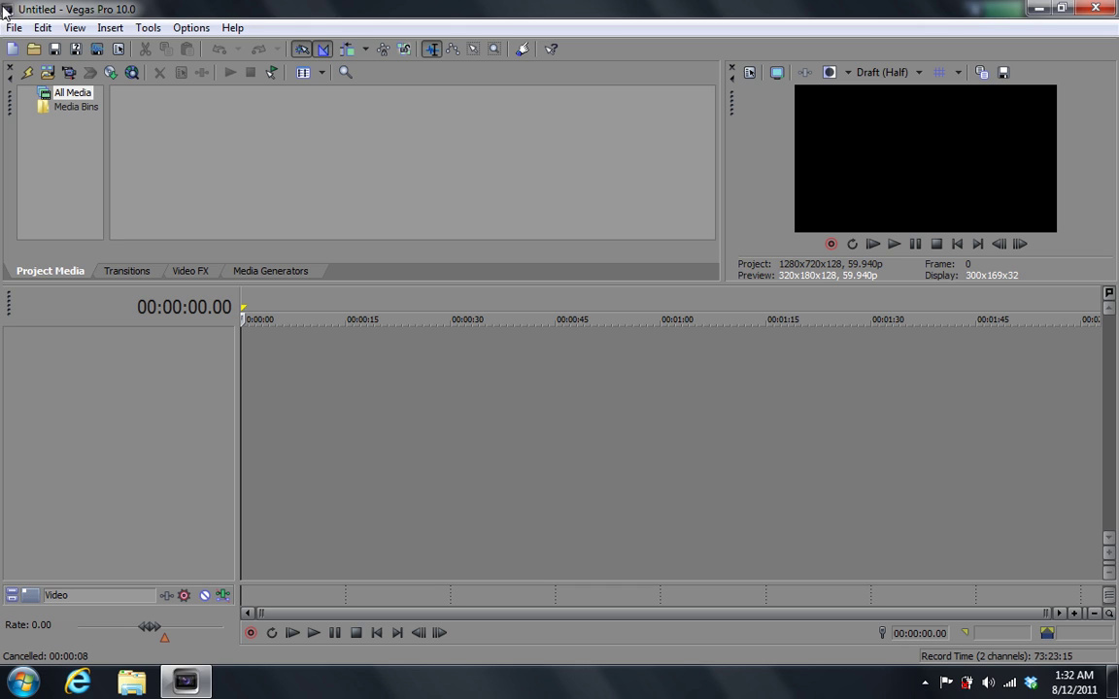
{"action": "left_click", "coordinate": [12, 28]}
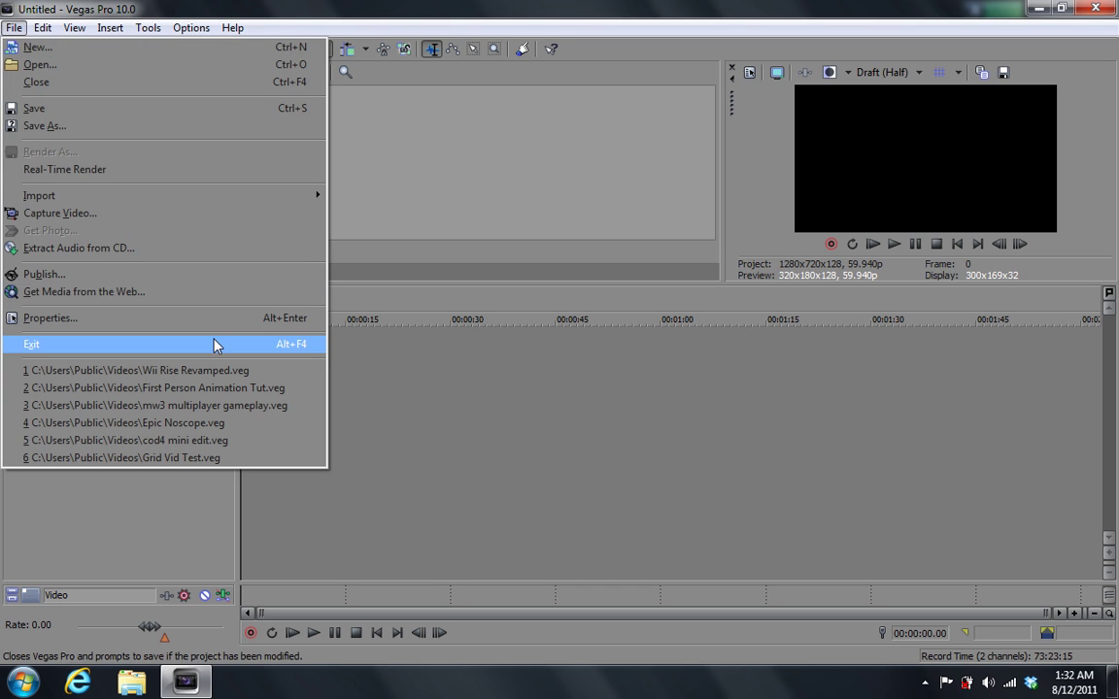
- Import wii rise smoking animation.mov from the Documents library and drag it onto a new video track
{"action": "mouse_move", "coordinate": [320, 195]}
{"action": "left_click", "coordinate": [369, 196]}
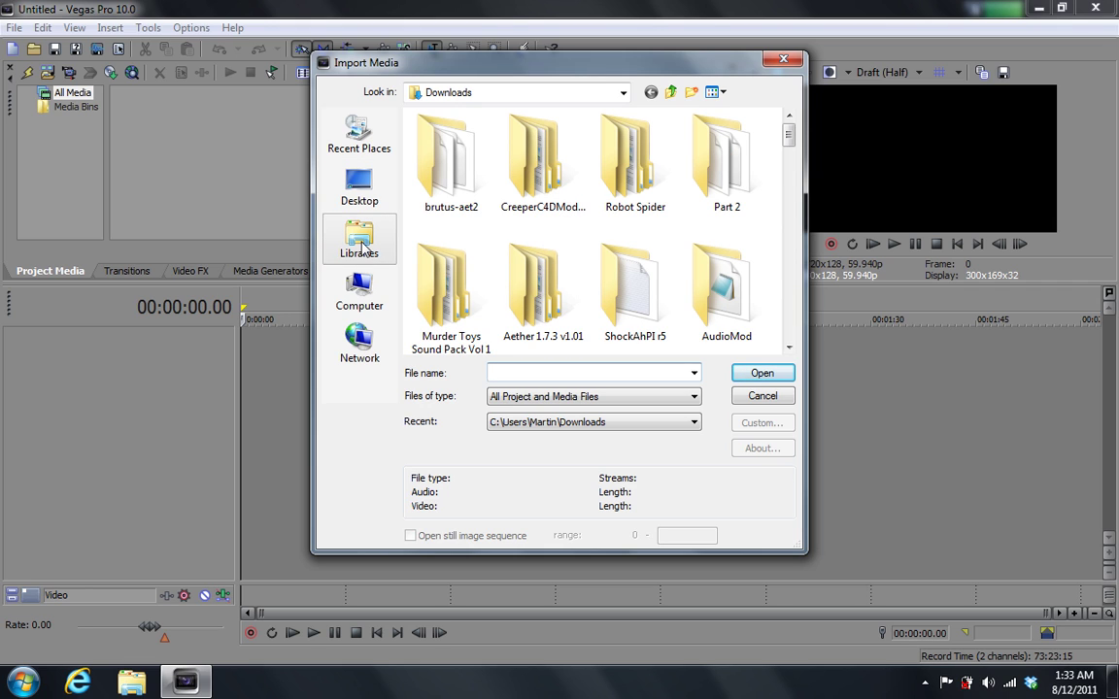
{"action": "left_click", "coordinate": [362, 247]}
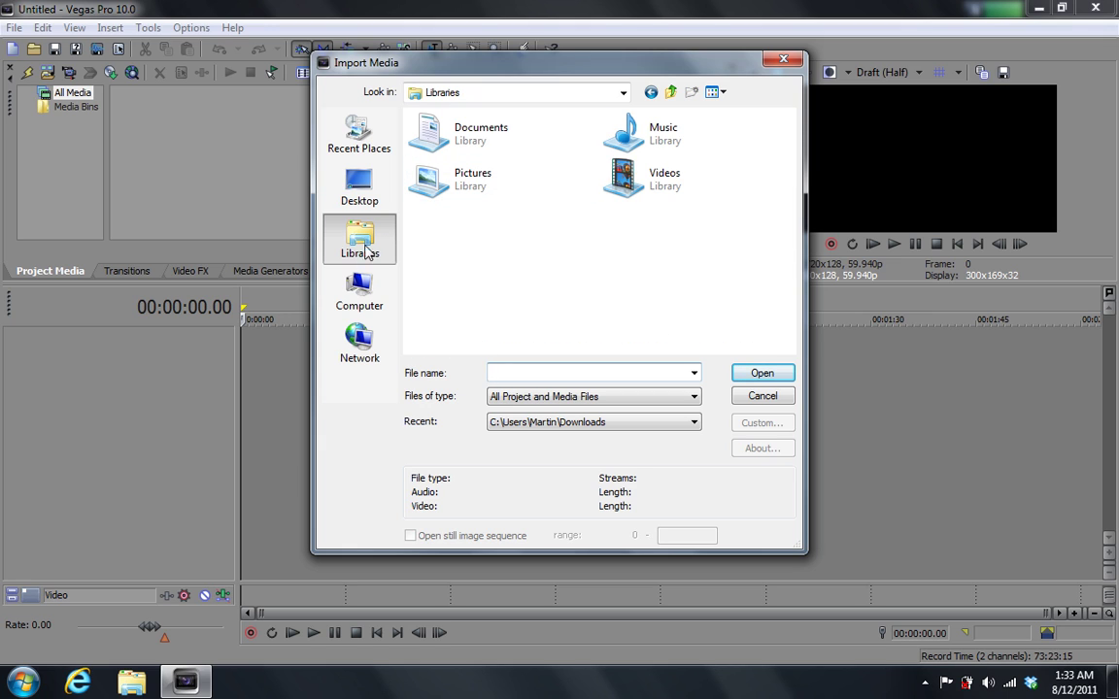
{"action": "left_click", "coordinate": [494, 131]}
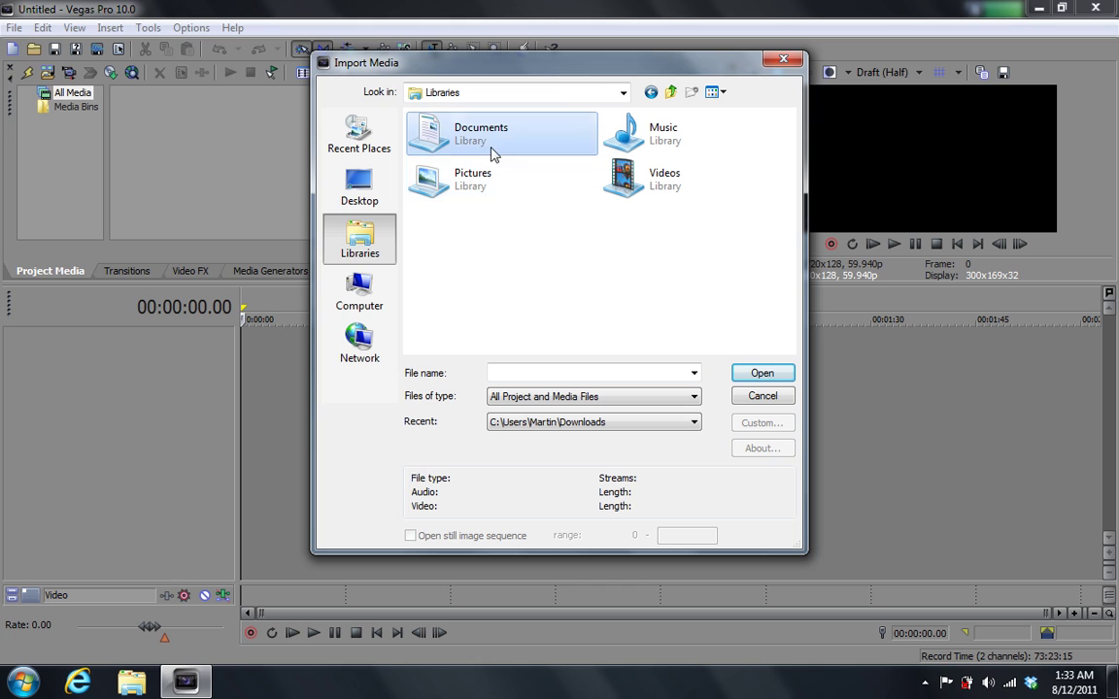
{"action": "double_click", "coordinate": [500, 127]}
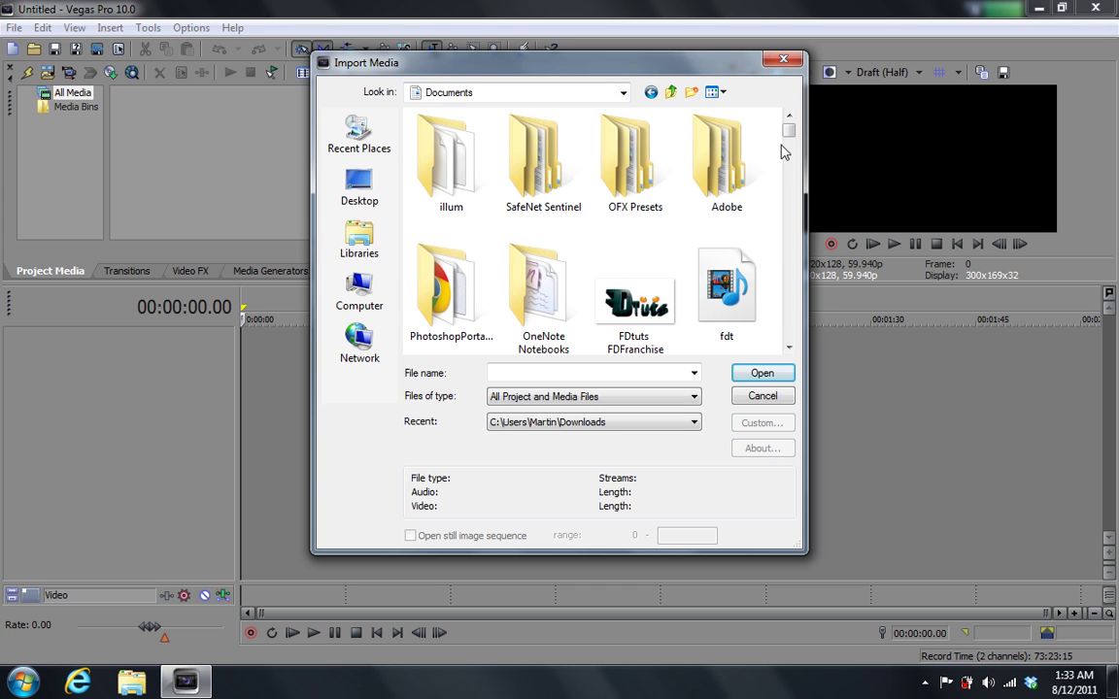
{"action": "left_click_drag", "start_coordinate": [788, 150], "coordinate": [787, 184]}
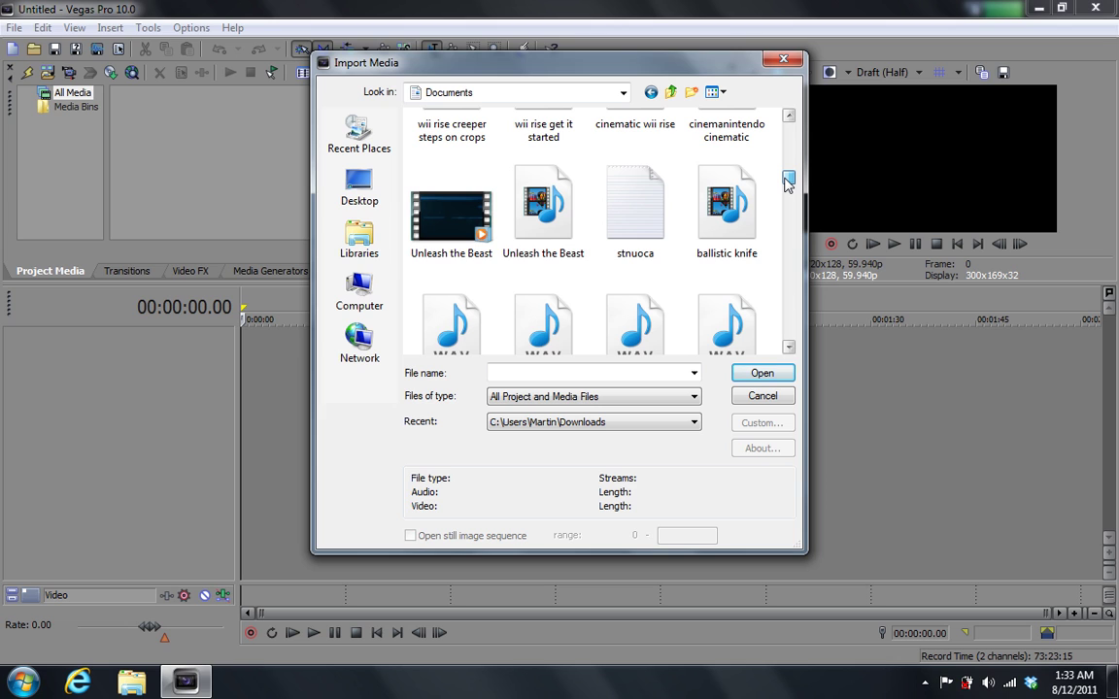
{"action": "left_click_drag", "start_coordinate": [787, 184], "coordinate": [788, 239]}
{"action": "left_click", "coordinate": [542, 248]}
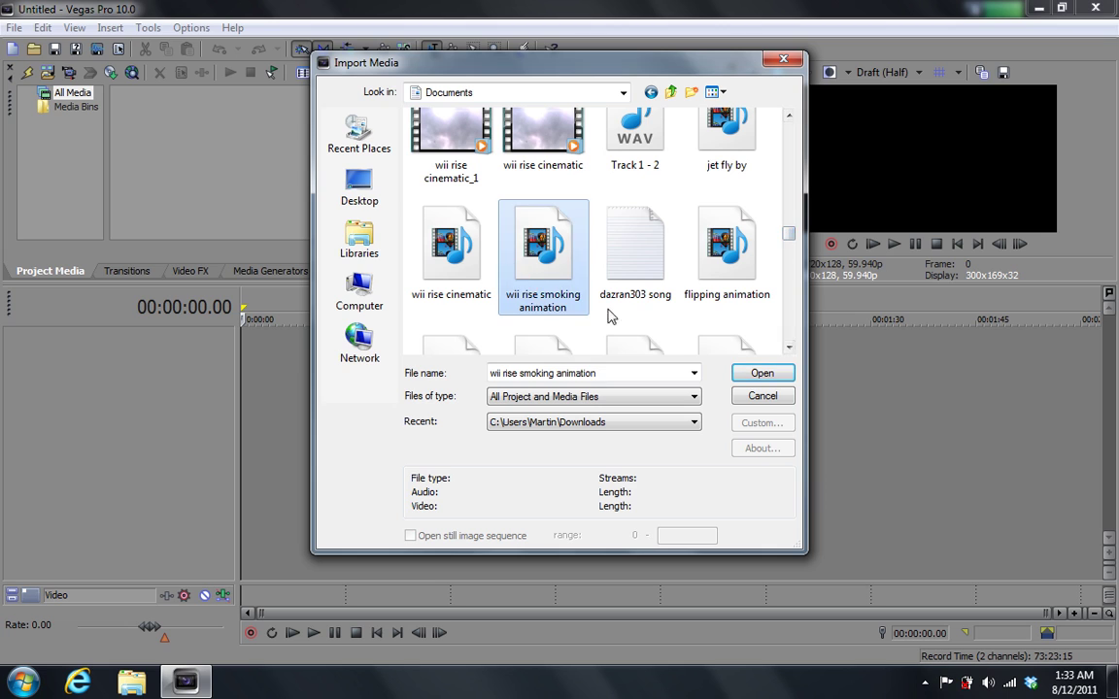
{"action": "left_click", "coordinate": [763, 373]}
{"action": "left_click_drag", "start_coordinate": [165, 156], "coordinate": [287, 362]}
- Scrub the playhead through the hand clip to preview its frames
{"action": "left_click", "coordinate": [323, 360]}
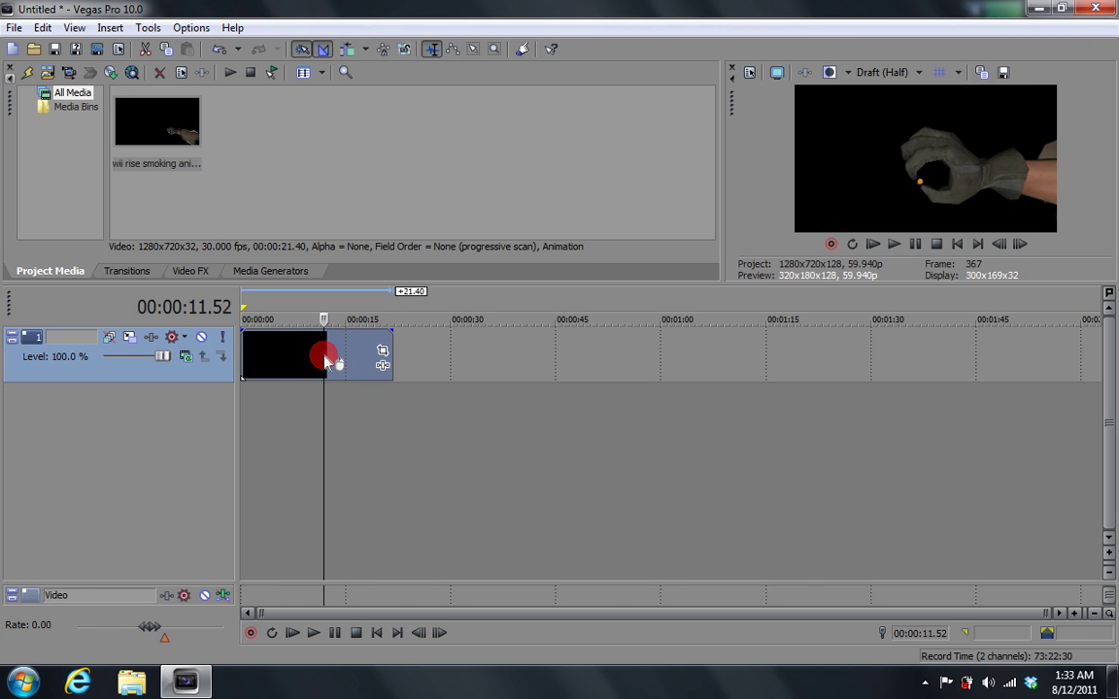
{"action": "left_click", "coordinate": [340, 363]}
{"action": "left_click", "coordinate": [359, 364]}
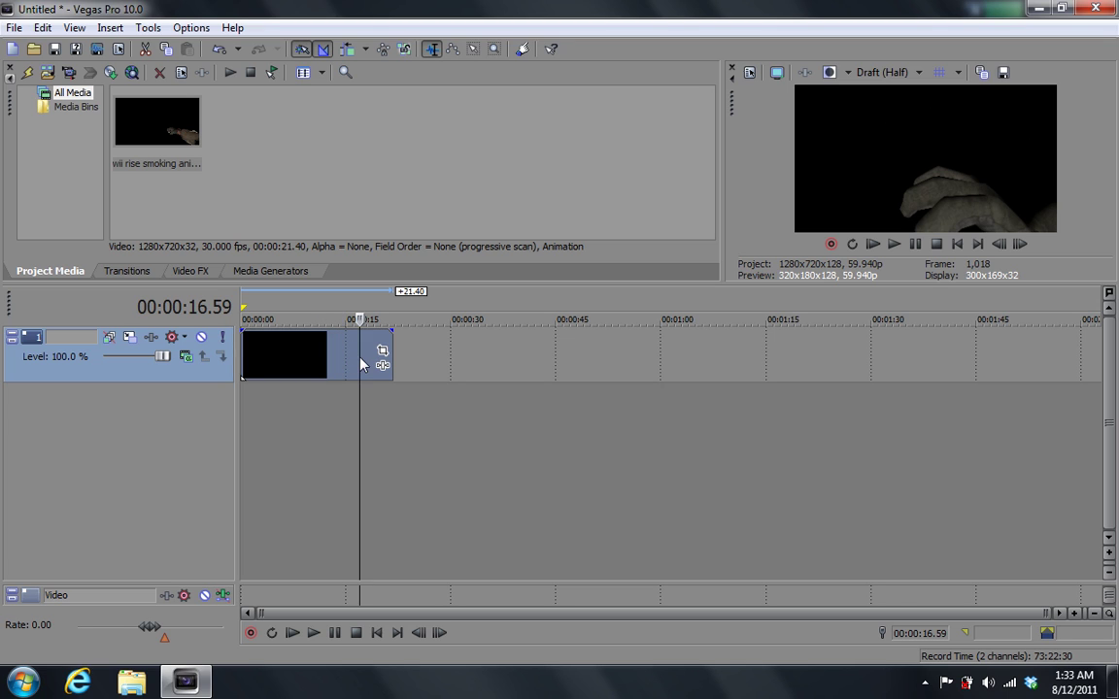
{"action": "left_click", "coordinate": [371, 363]}
{"action": "left_click", "coordinate": [296, 358]}
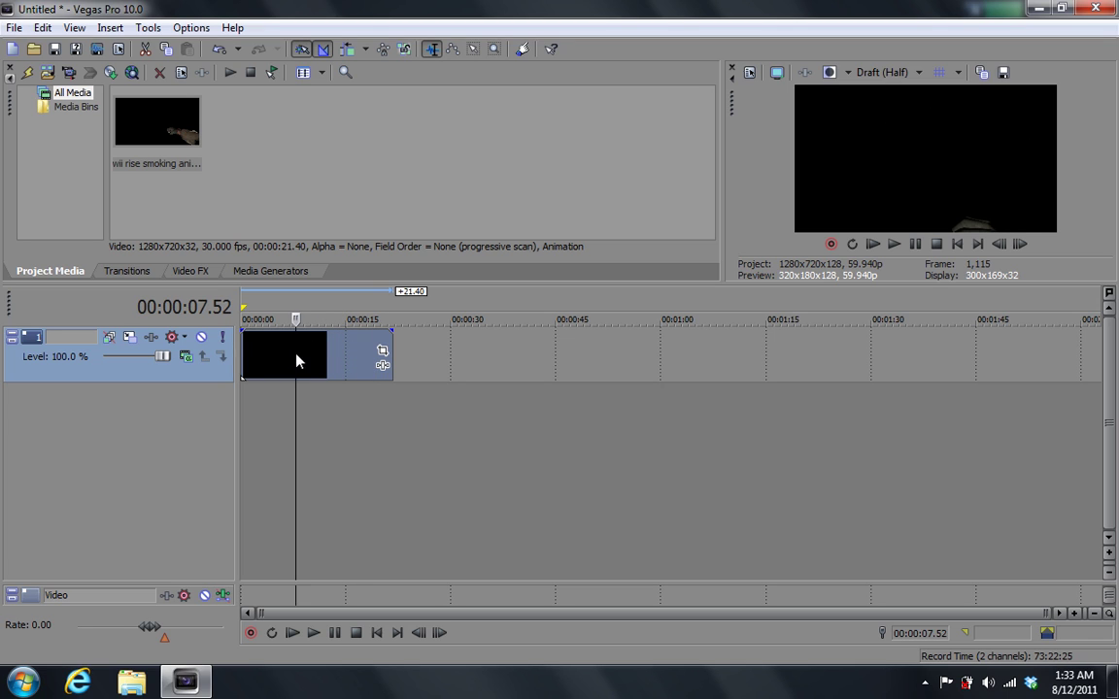
{"action": "left_click", "coordinate": [271, 366]}
- Place the Large Tiles checkerboard on track 2 and stretch it to the hand clip's length
{"action": "right_click", "coordinate": [271, 366]}
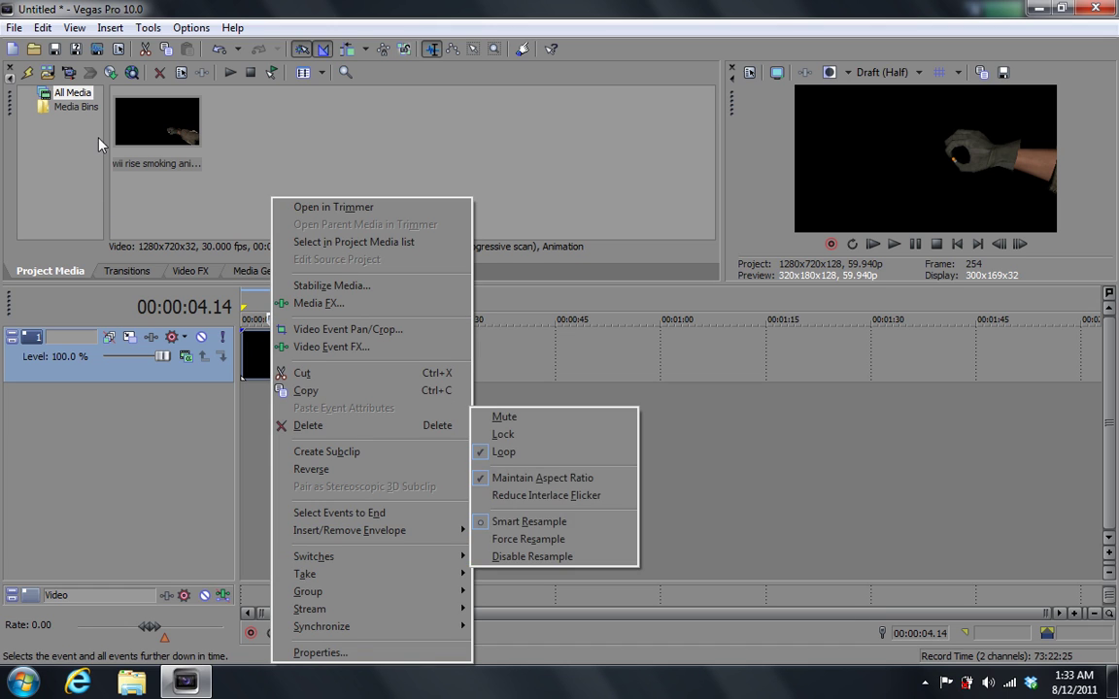
{"action": "left_click", "coordinate": [245, 275]}
{"action": "left_click", "coordinate": [267, 271]}
{"action": "left_click_drag", "start_coordinate": [166, 126], "coordinate": [288, 455]}
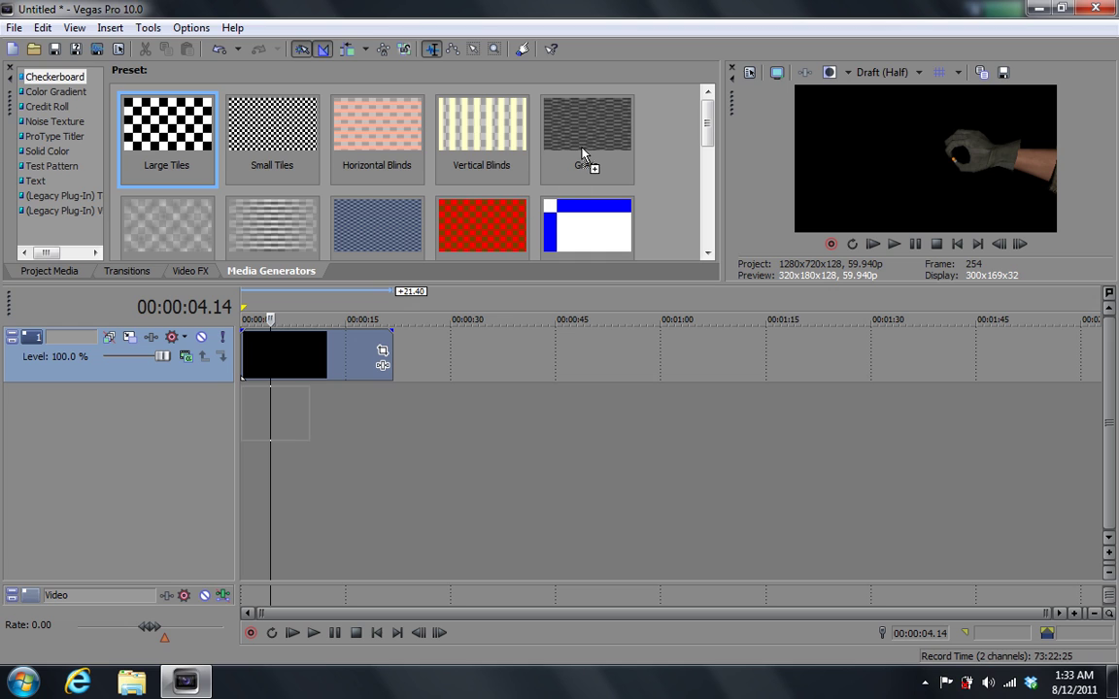
{"action": "left_click_drag", "start_coordinate": [625, 123], "coordinate": [281, 413]}
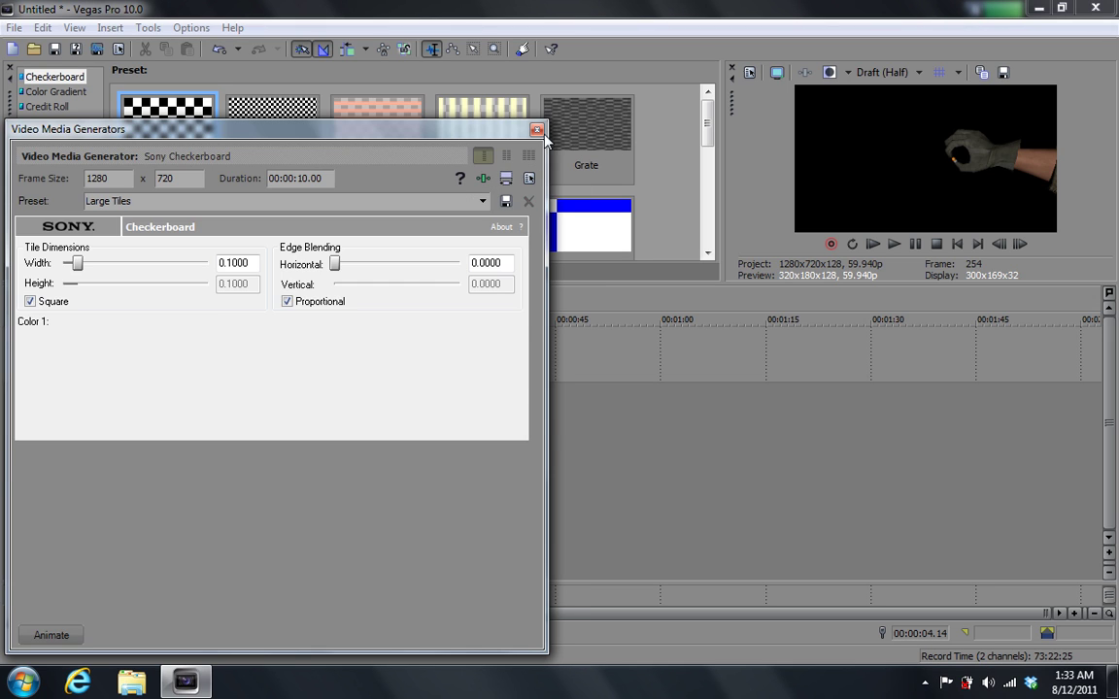
{"action": "left_click", "coordinate": [534, 125]}
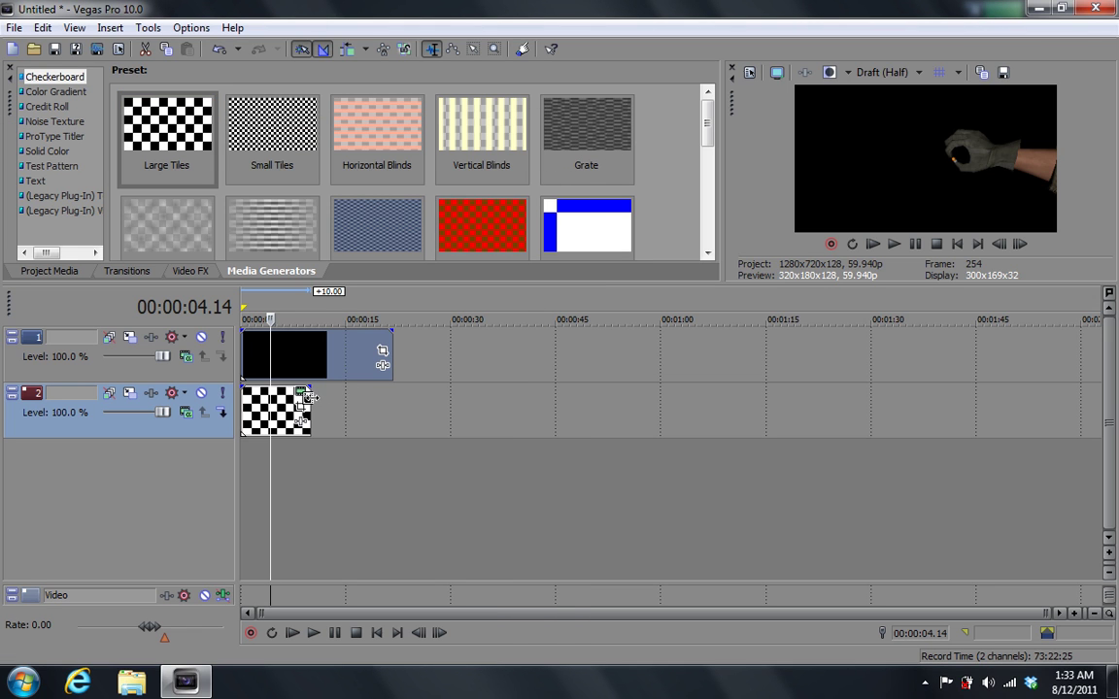
{"action": "left_click_drag", "start_coordinate": [311, 408], "coordinate": [392, 391]}
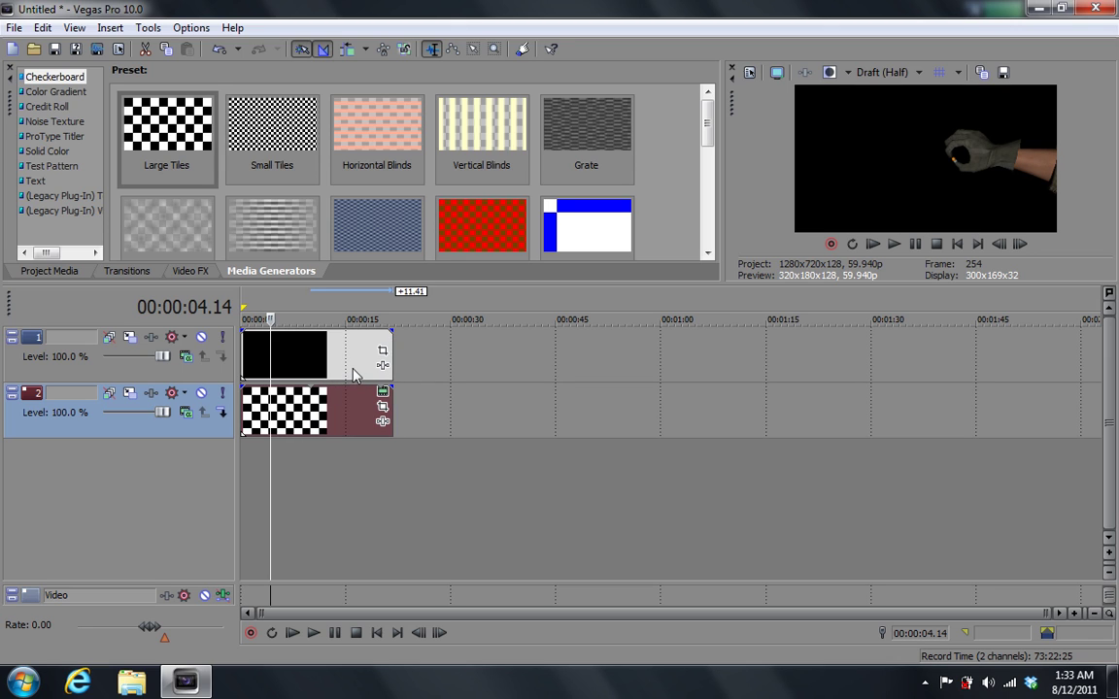
{"action": "left_click", "coordinate": [186, 357]}
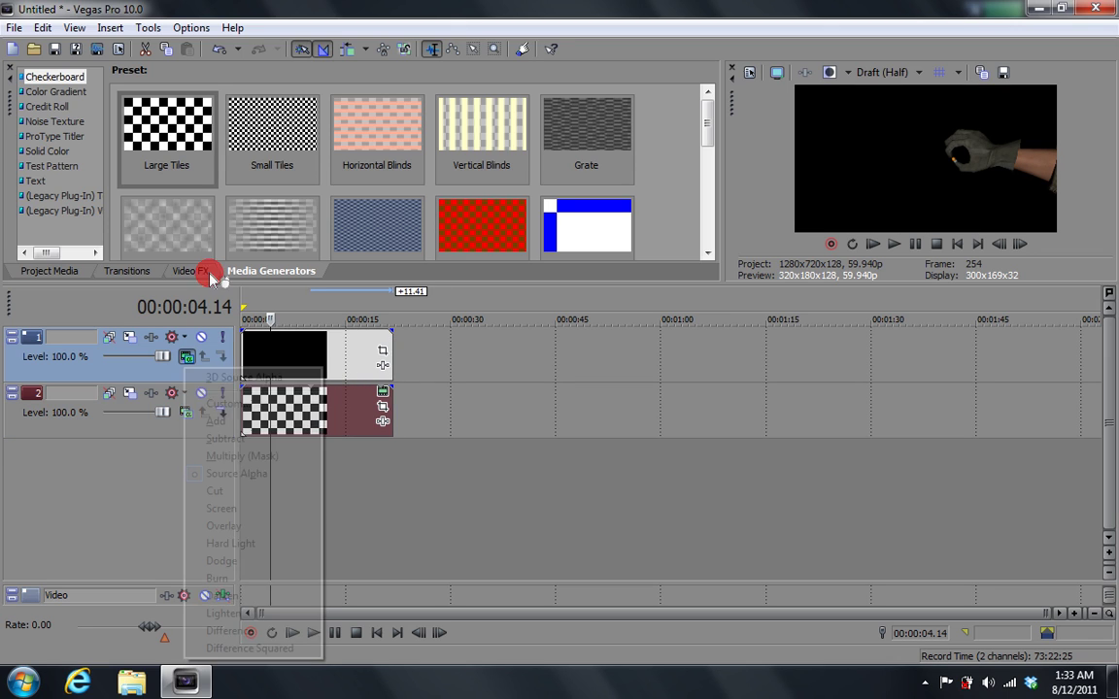
{"action": "left_click", "coordinate": [173, 428]}
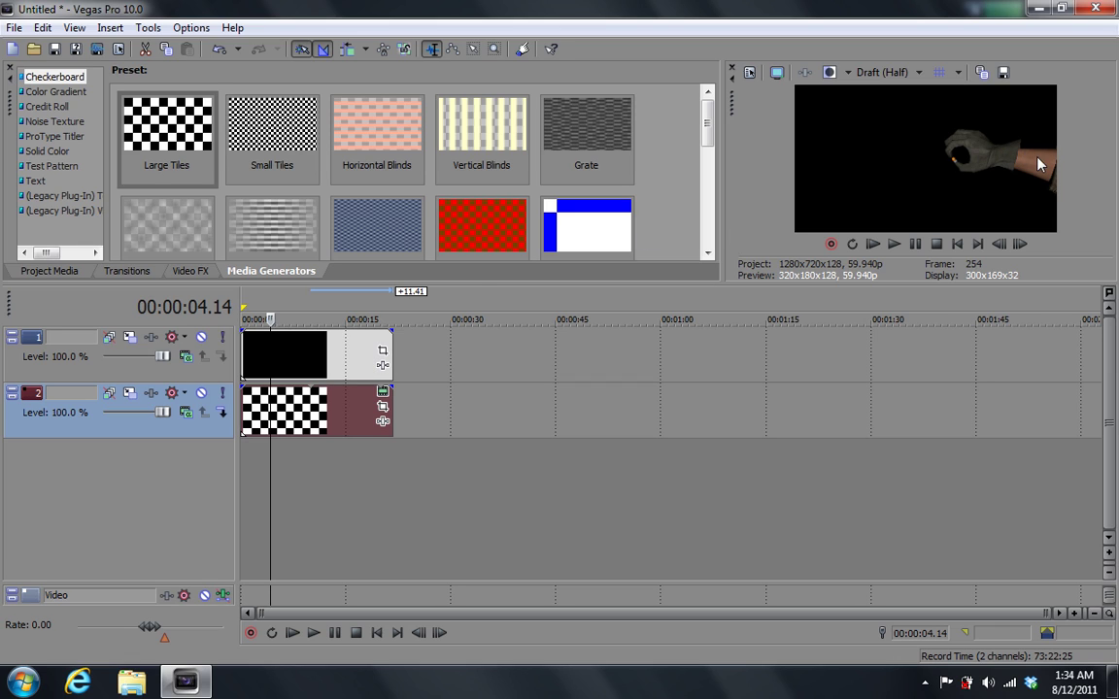
- Set the hand clip's media alpha channel to Straight (unmatted)
{"action": "right_click", "coordinate": [345, 354]}
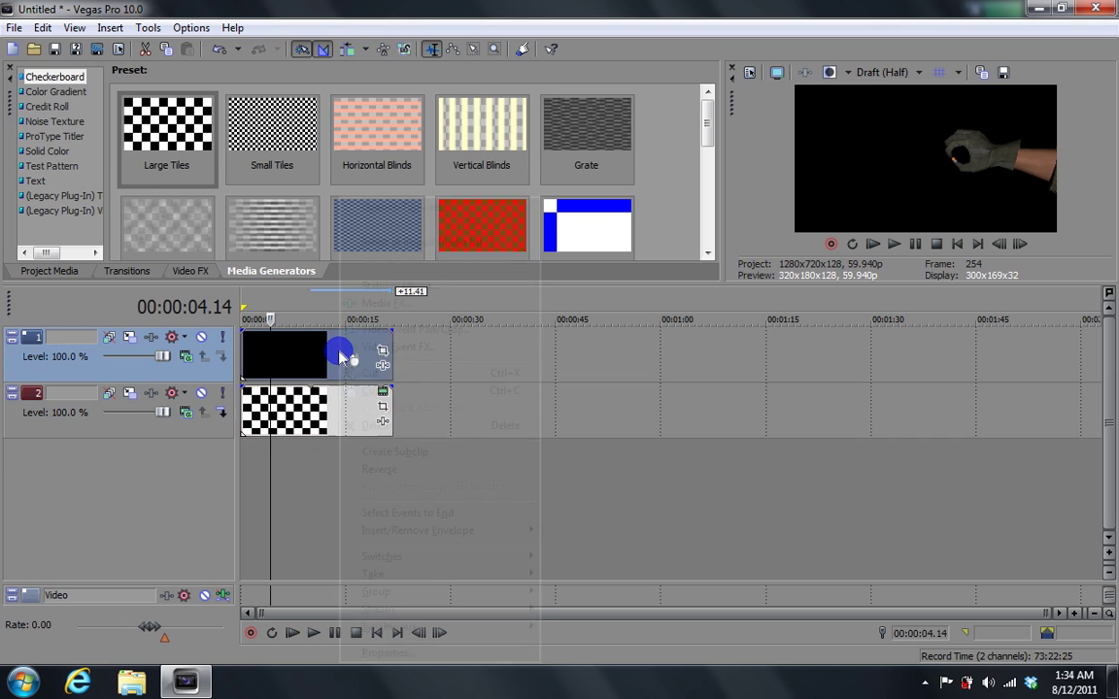
{"action": "left_click", "coordinate": [424, 651]}
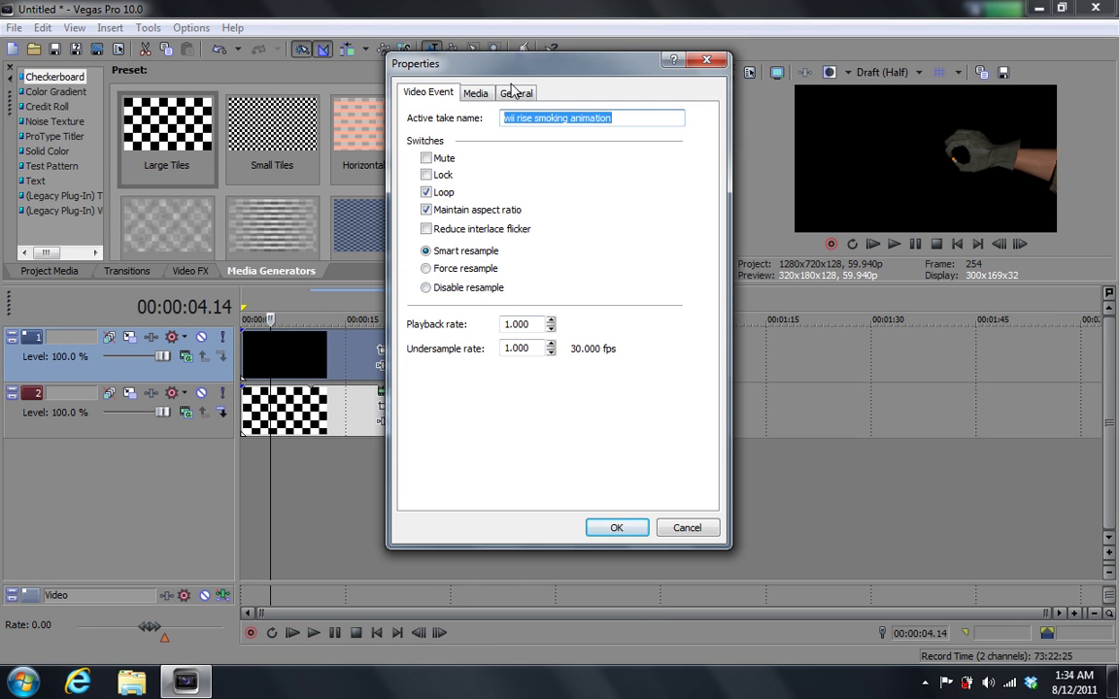
{"action": "left_click", "coordinate": [476, 93]}
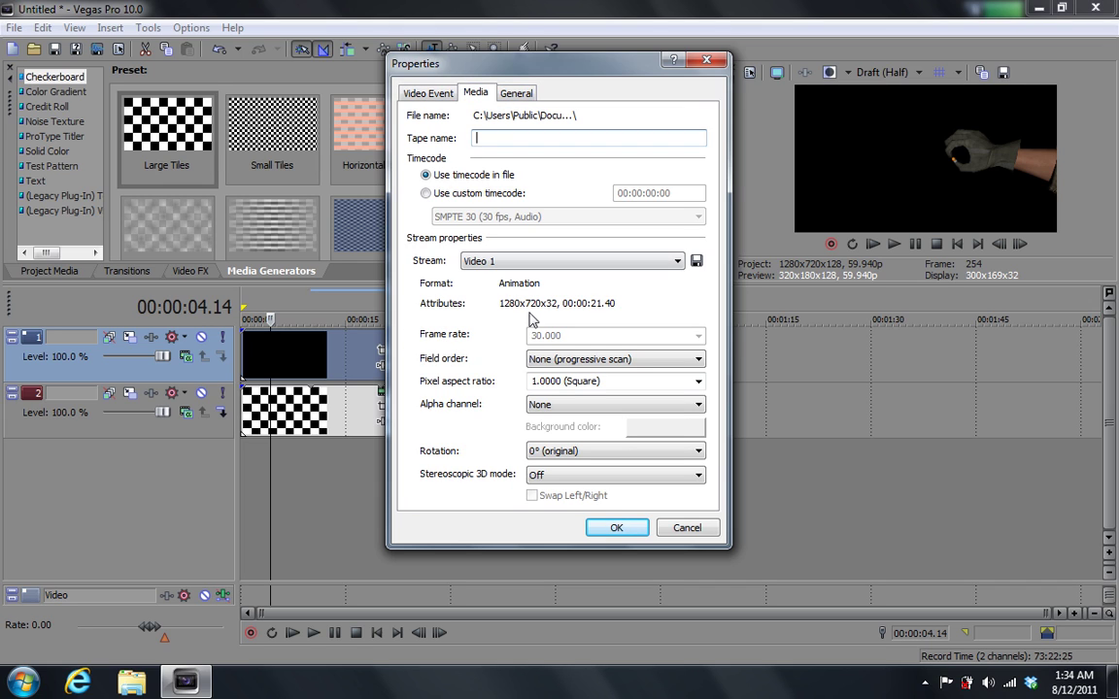
{"action": "left_click", "coordinate": [570, 410]}
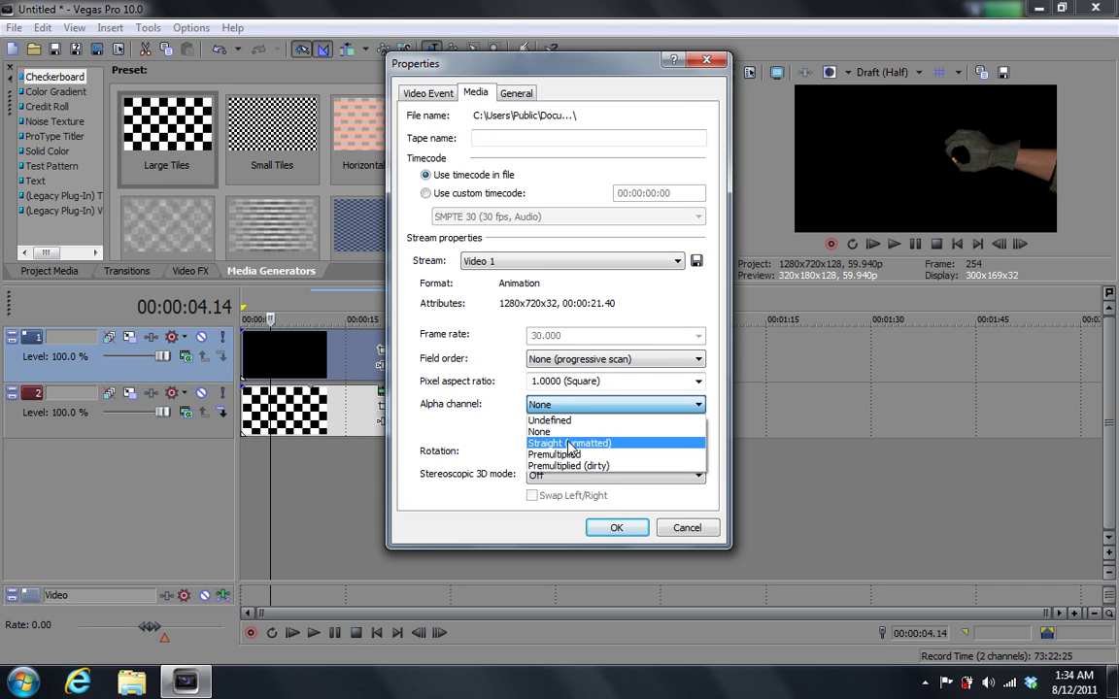
{"action": "left_click", "coordinate": [570, 445]}
{"action": "left_click", "coordinate": [616, 528]}
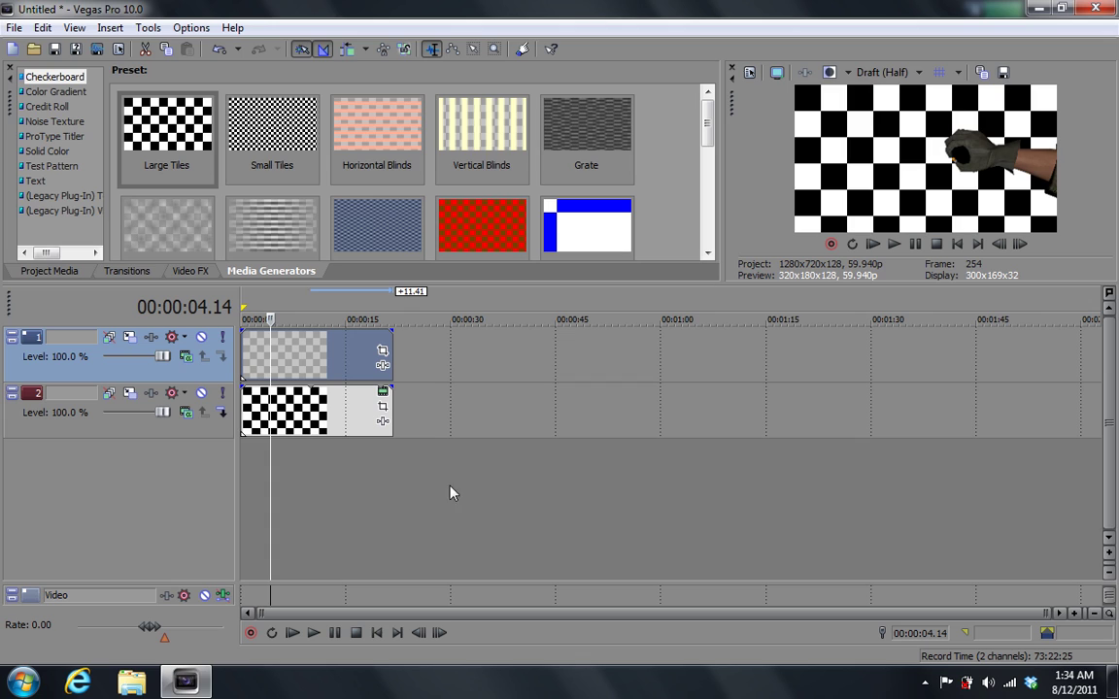
- Mark a loop region near the start and toggle the checkerboard track's mute to compare
{"action": "mouse_move", "coordinate": [286, 291]}
{"action": "left_mouse_down"}
{"action": "mouse_move", "coordinate": [323, 289]}
{"action": "mouse_move", "coordinate": [306, 296]}
{"action": "left_mouse_up"}
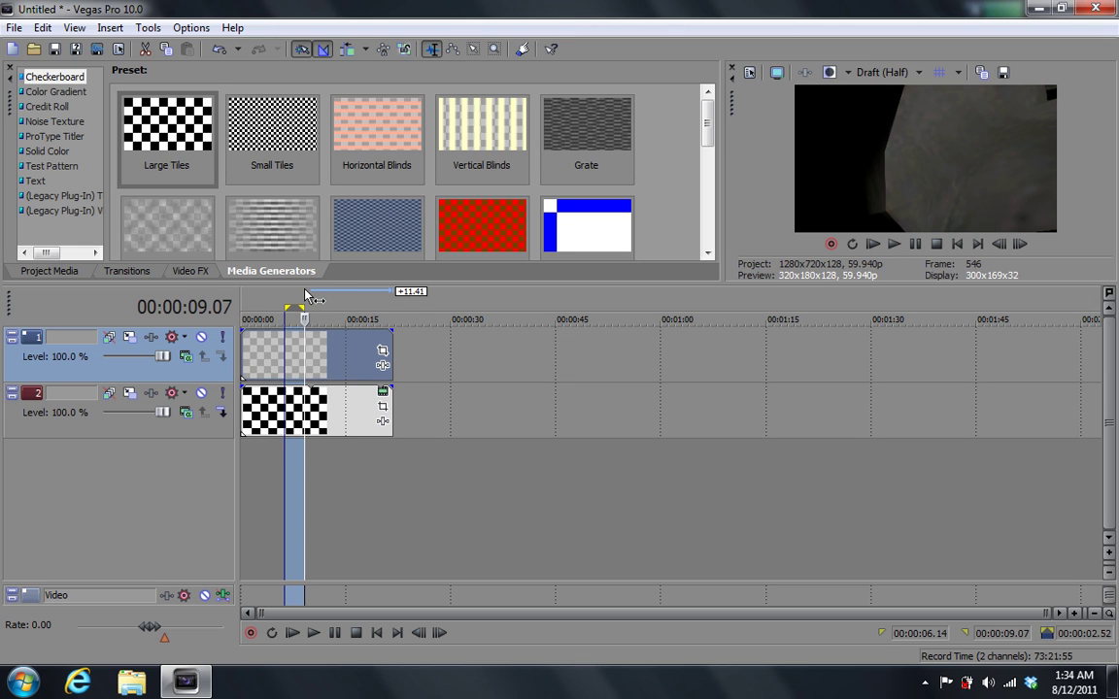
{"action": "left_click_drag", "start_coordinate": [305, 295], "coordinate": [273, 295]}
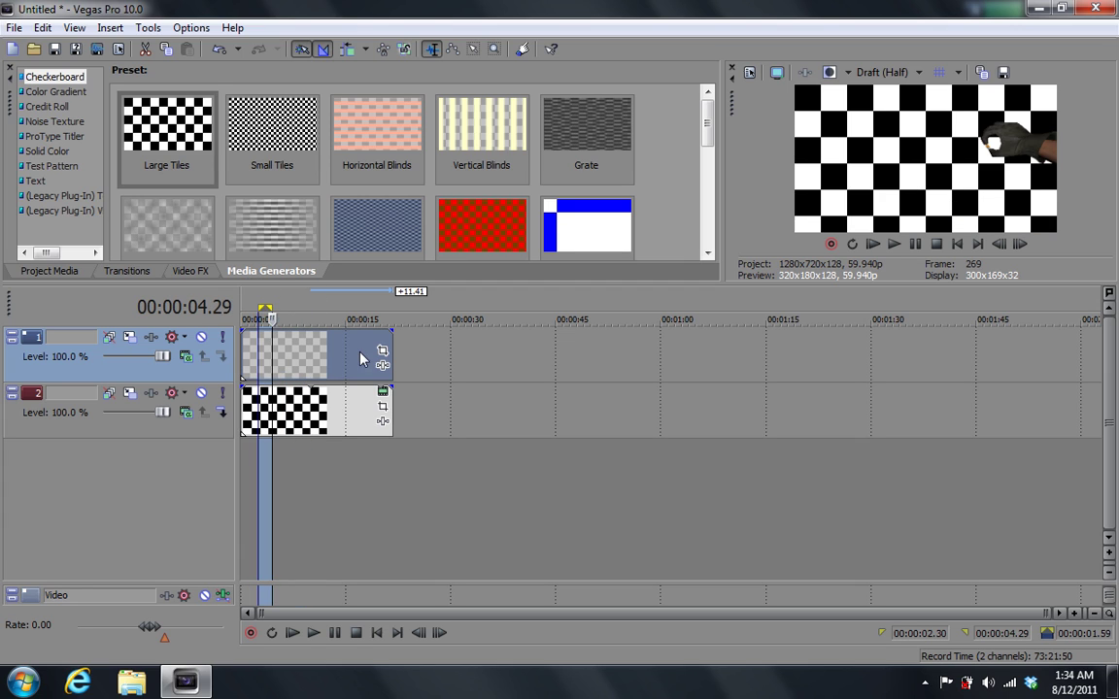
{"action": "left_click", "coordinate": [202, 394]}
{"action": "left_click", "coordinate": [202, 393]}
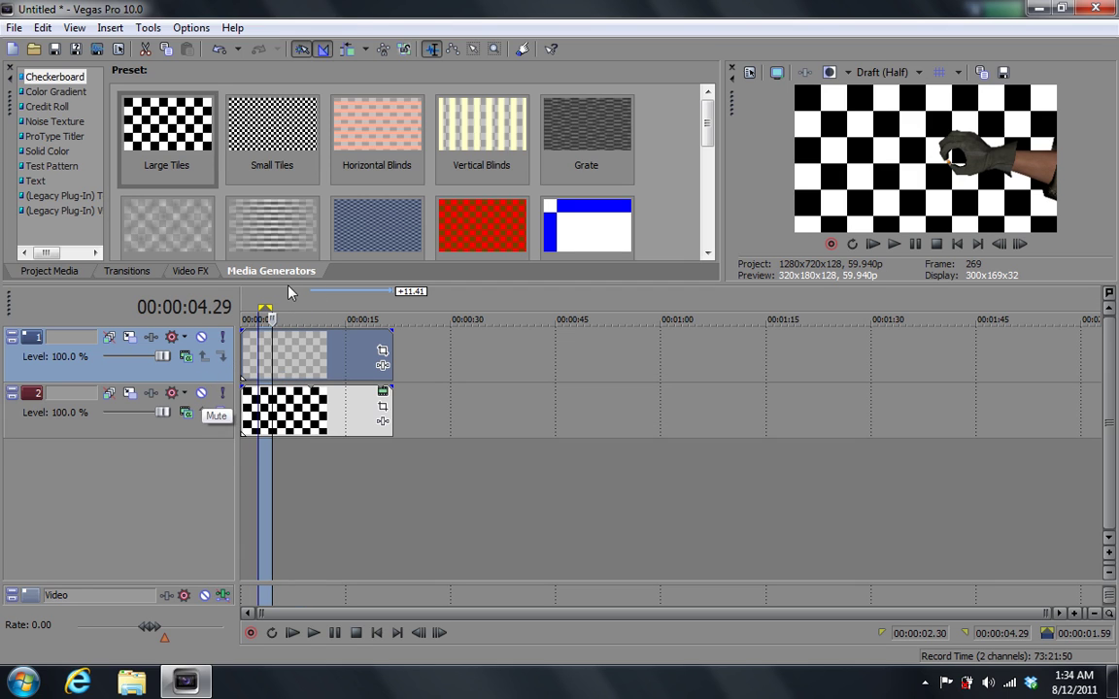
{"action": "left_click", "coordinate": [263, 300]}
{"action": "mouse_move", "coordinate": [263, 299]}
{"action": "left_mouse_down"}
{"action": "mouse_move", "coordinate": [380, 318]}
{"action": "mouse_move", "coordinate": [315, 302]}
{"action": "mouse_move", "coordinate": [279, 312]}
{"action": "left_mouse_up"}
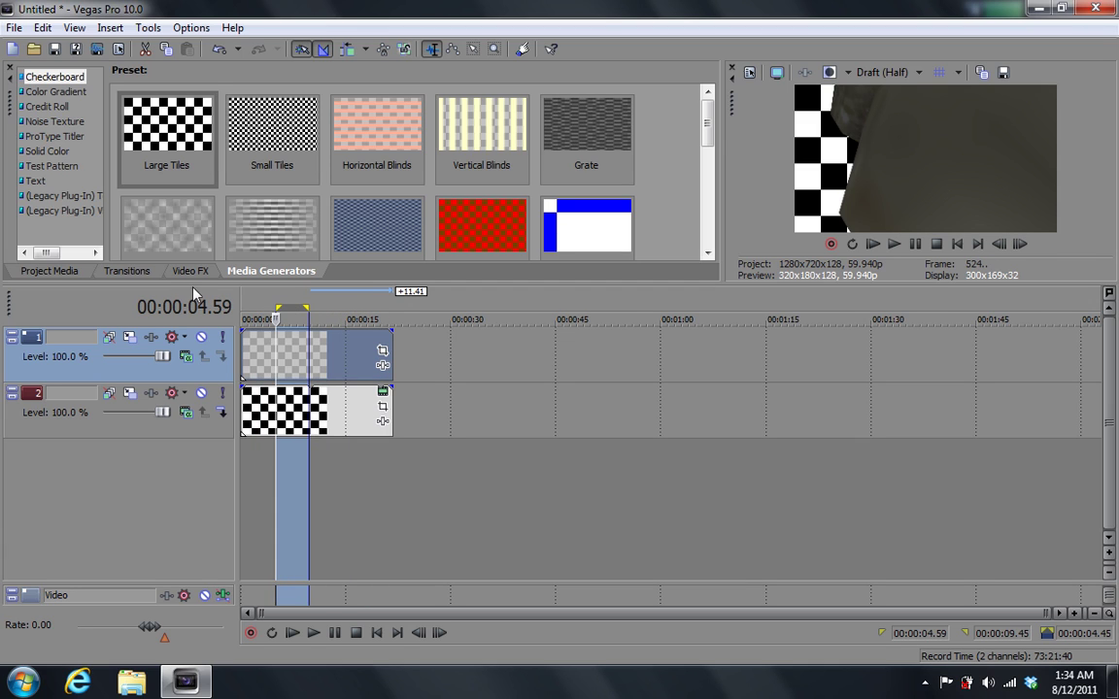
- Insert a new top video track holding an Elliptical Transparent to Black gradient, lengthened to match the other clips
{"action": "right_click", "coordinate": [432, 351]}
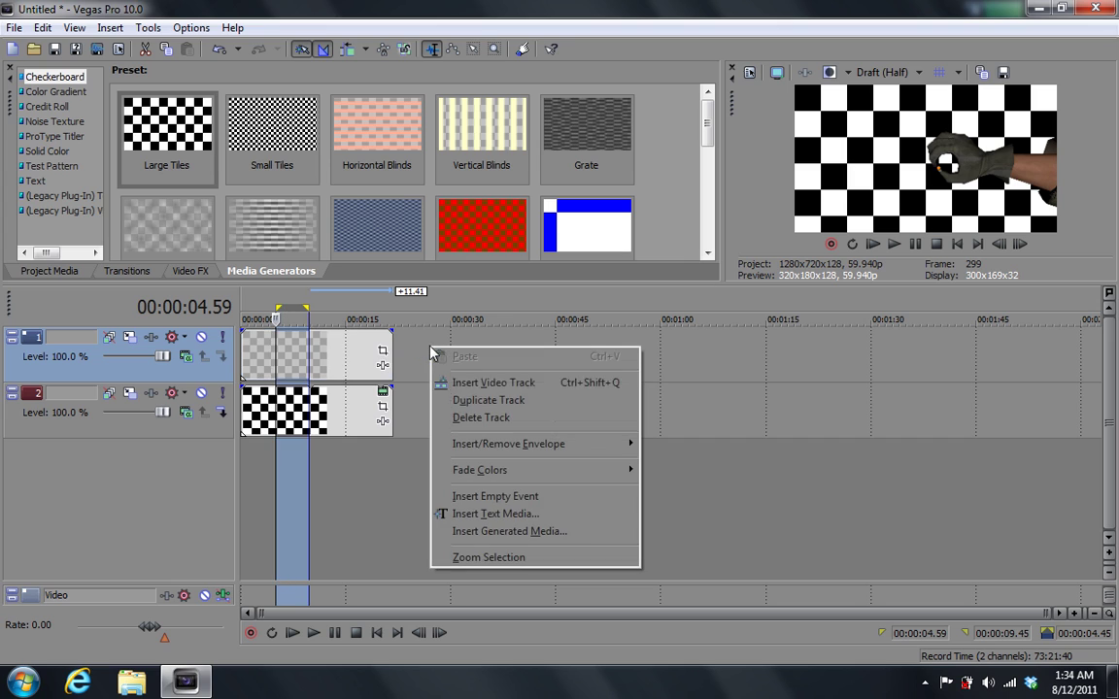
{"action": "left_click", "coordinate": [450, 379]}
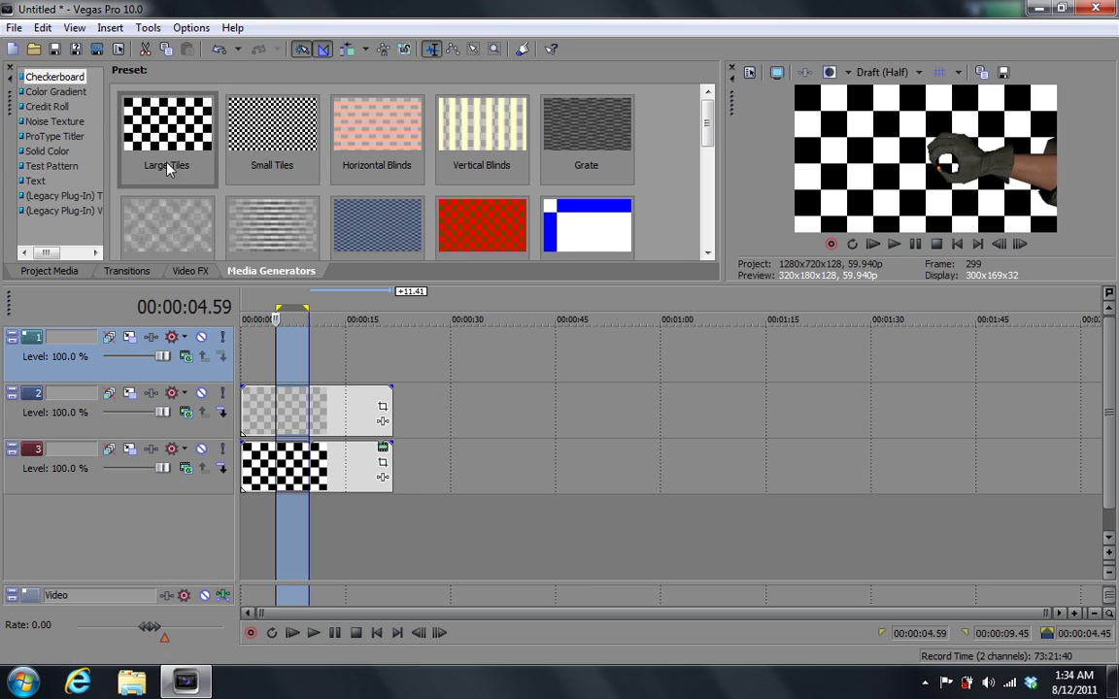
{"action": "left_click", "coordinate": [68, 93]}
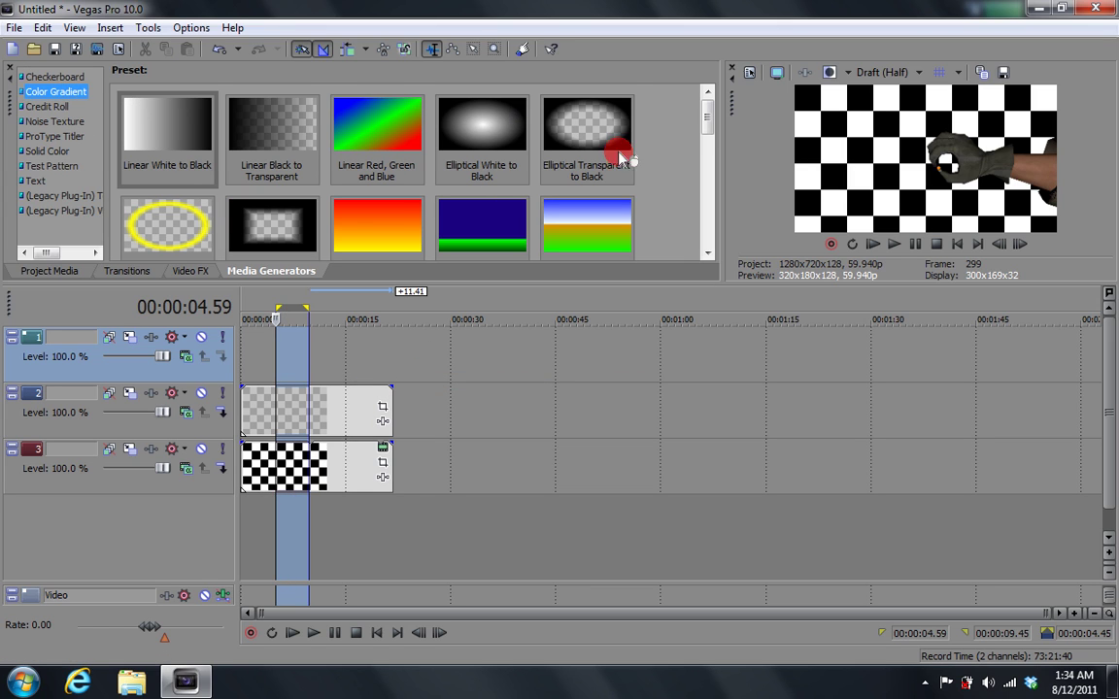
{"action": "left_click_drag", "start_coordinate": [592, 145], "coordinate": [228, 339]}
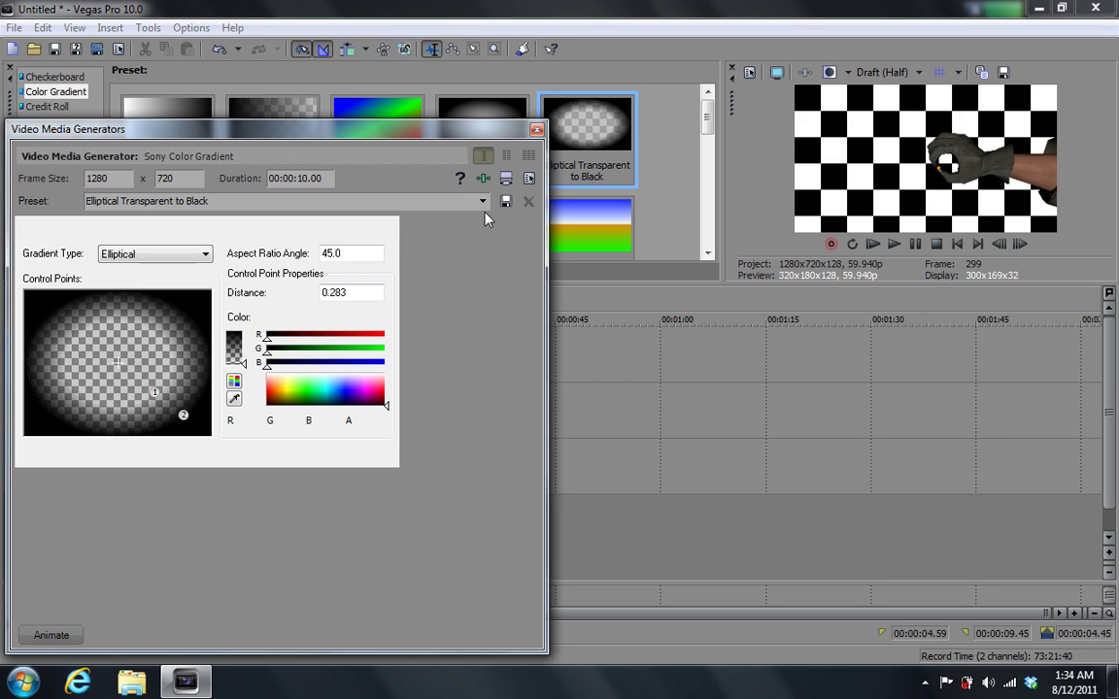
{"action": "left_click", "coordinate": [537, 130]}
{"action": "left_click_drag", "start_coordinate": [313, 350], "coordinate": [388, 347]}
- In the gradient's generator settings, widen the ellipse and make the inner point partly transparent
{"action": "left_click", "coordinate": [383, 338]}
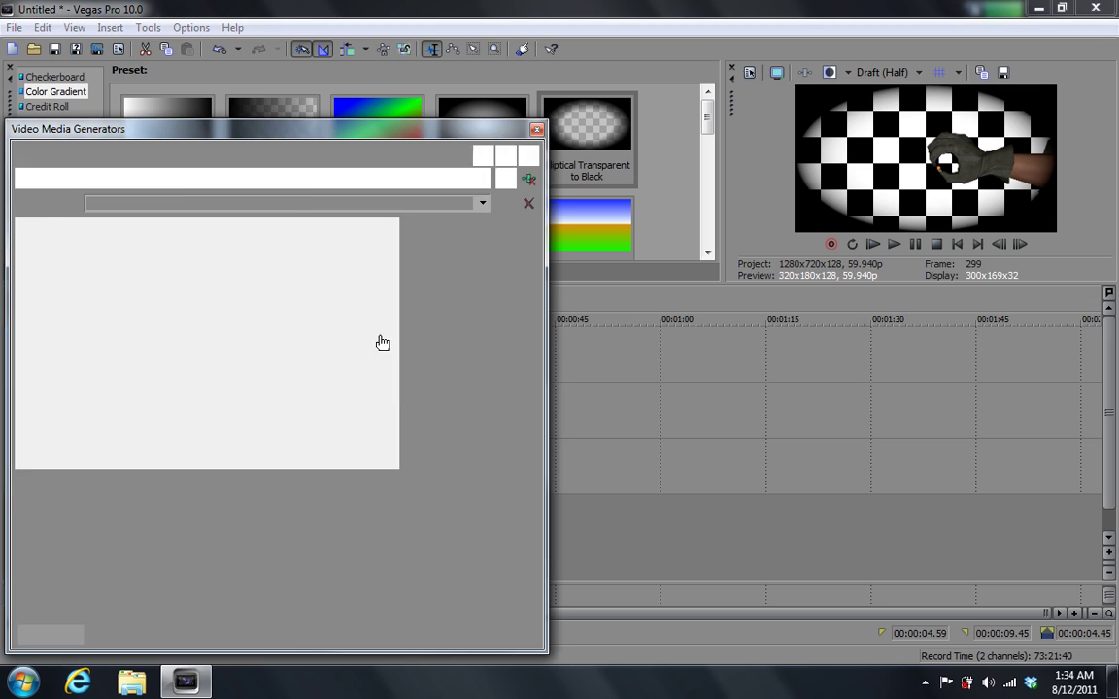
{"action": "left_click_drag", "start_coordinate": [184, 416], "coordinate": [237, 320]}
{"action": "left_click", "coordinate": [170, 363]}
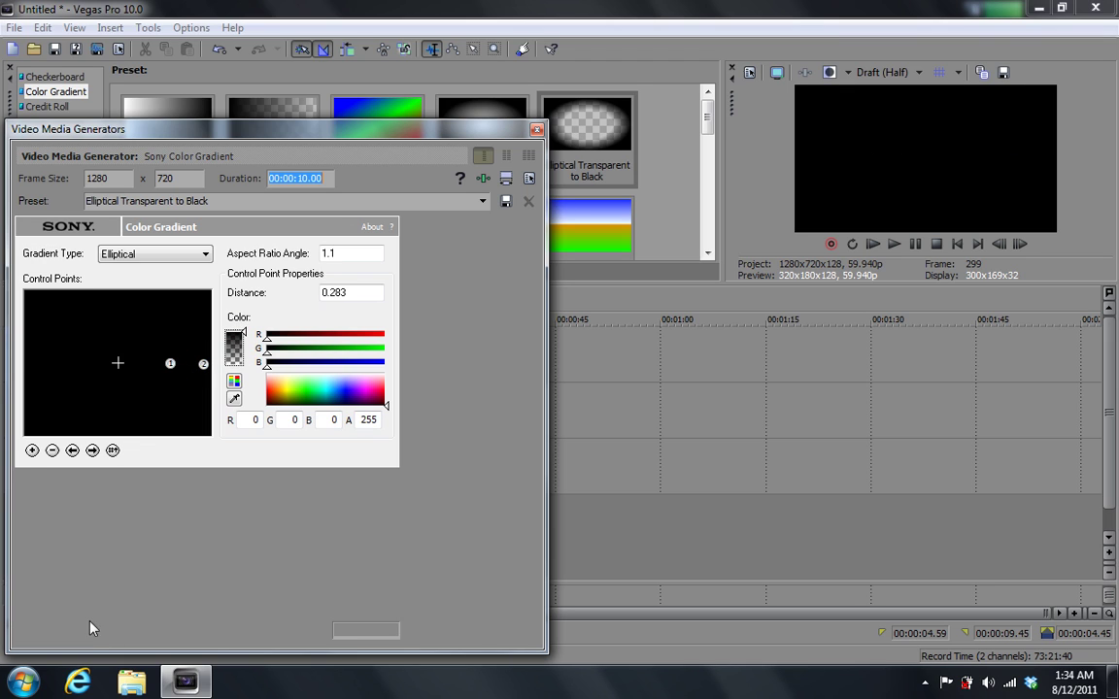
- Enable Animate and, at 1.38 seconds, reshape the ellipse and make its inner point transparent
{"action": "left_click", "coordinate": [58, 633]}
{"action": "left_click_drag", "start_coordinate": [133, 497], "coordinate": [186, 495]}
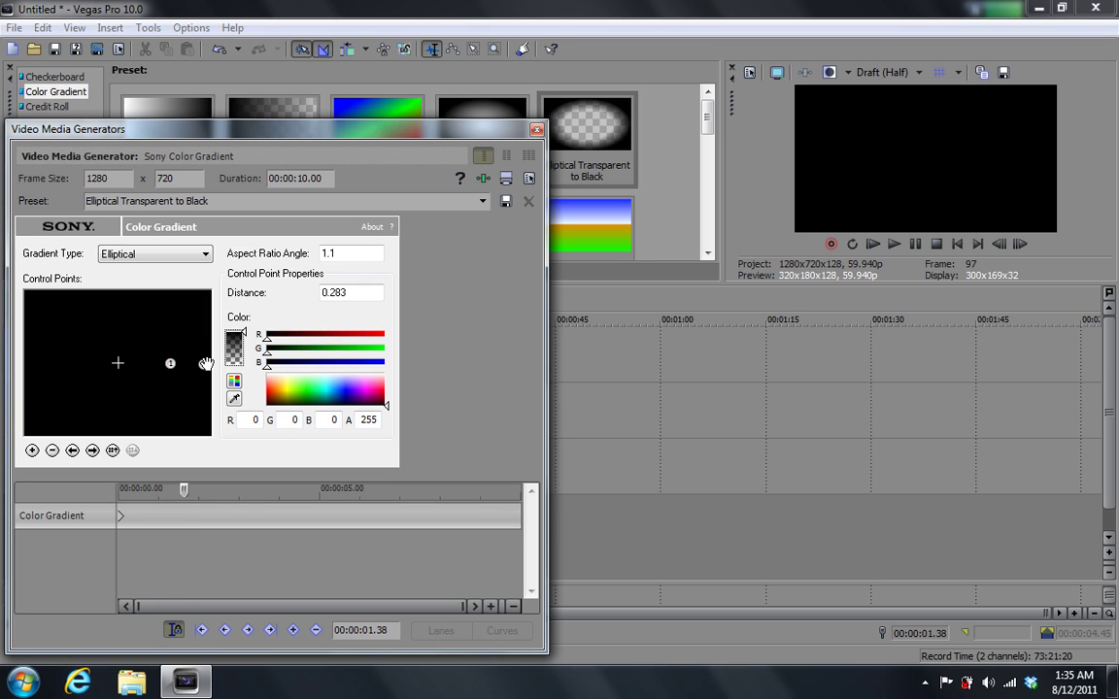
{"action": "left_click_drag", "start_coordinate": [205, 363], "coordinate": [216, 411]}
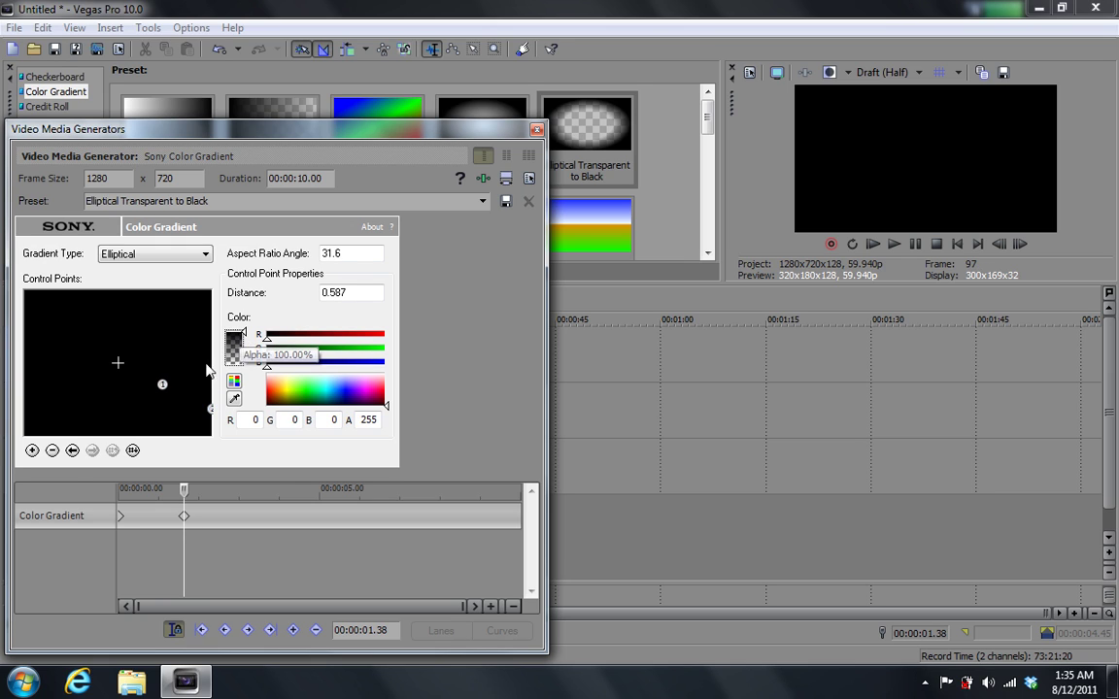
{"action": "left_click", "coordinate": [161, 383]}
{"action": "left_click_drag", "start_coordinate": [235, 338], "coordinate": [232, 366]}
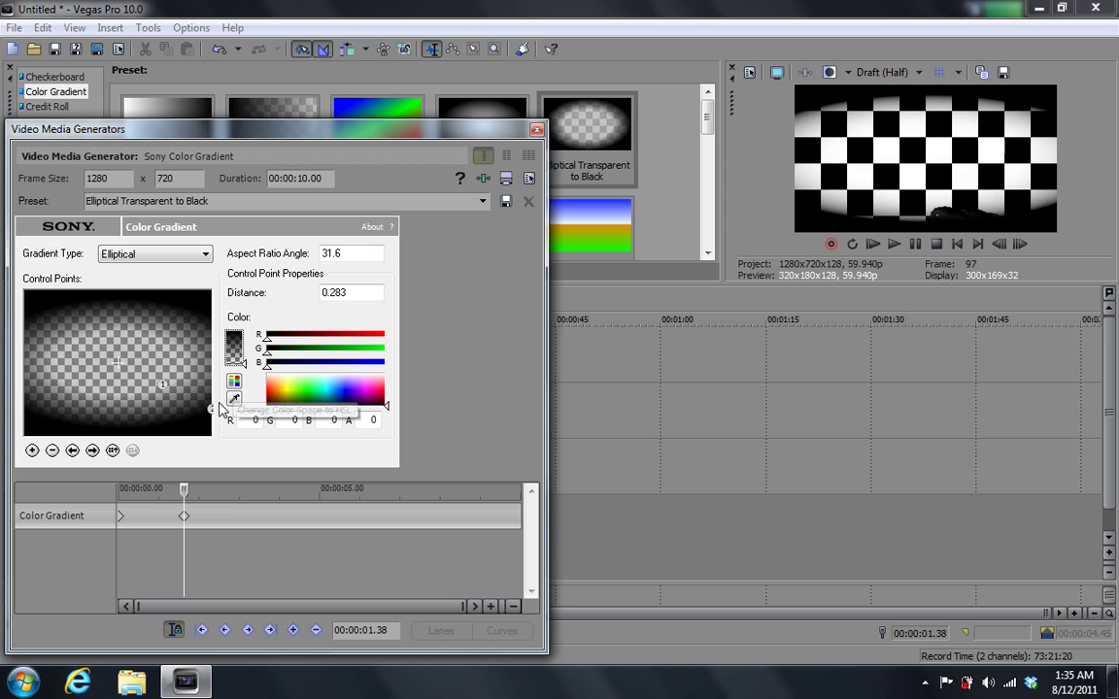
{"action": "left_click_drag", "start_coordinate": [211, 407], "coordinate": [210, 423]}
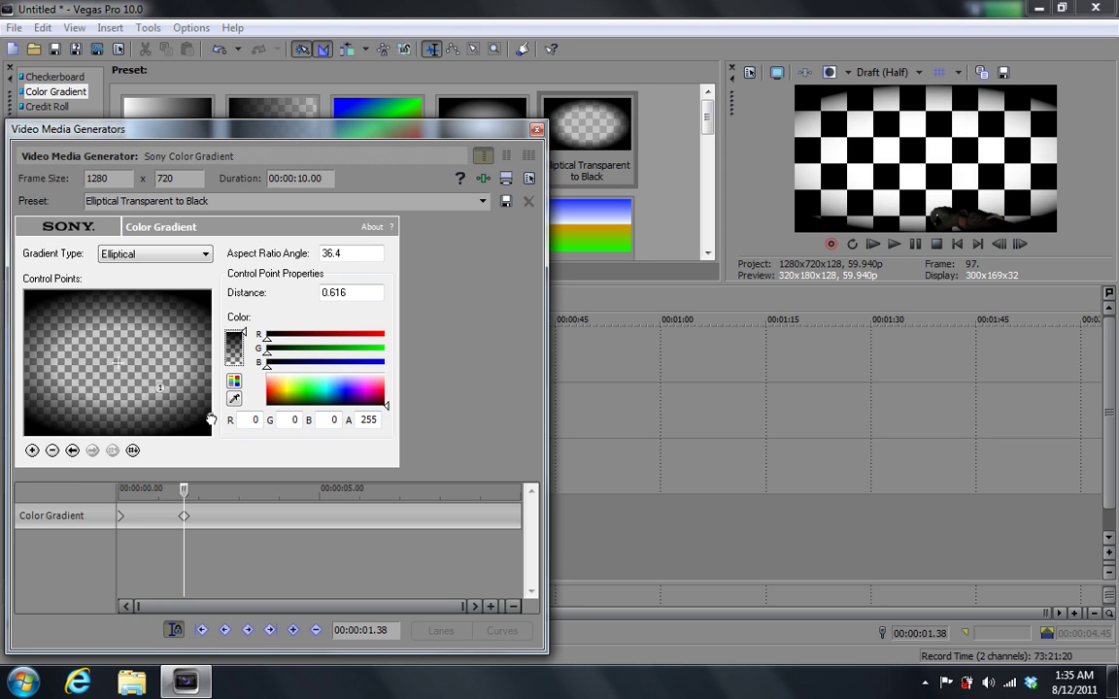
- Review the gradient animation from the start to 2.17 seconds, then close the generator window
{"action": "left_click_drag", "start_coordinate": [194, 512], "coordinate": [74, 522]}
{"action": "left_click", "coordinate": [118, 522]}
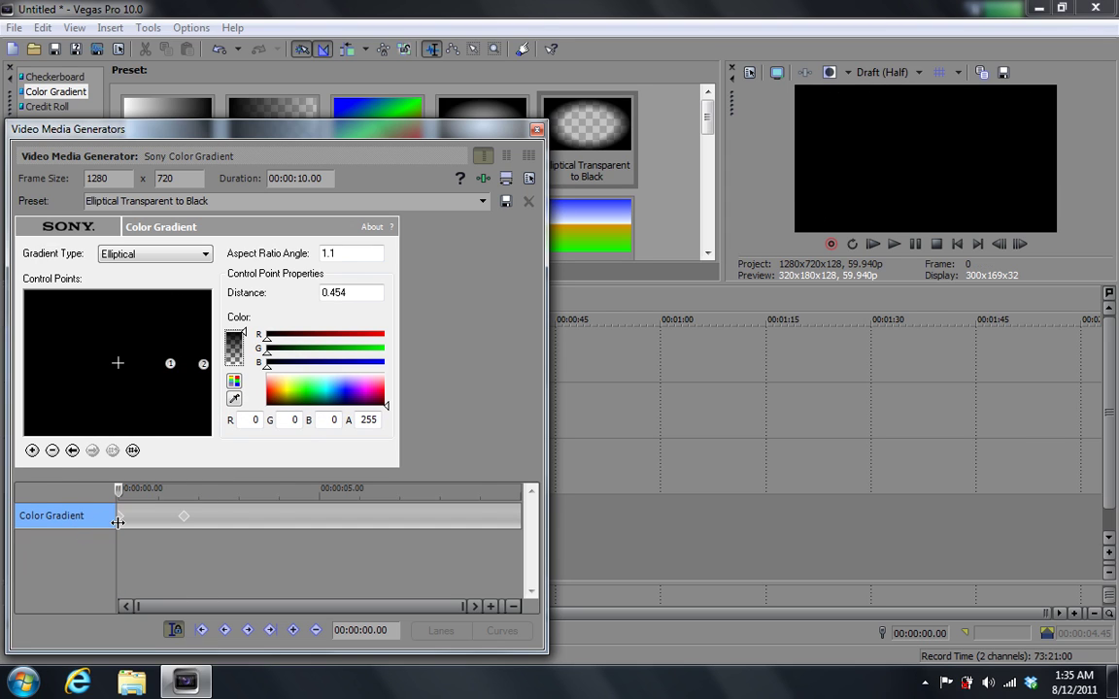
{"action": "left_click", "coordinate": [209, 513]}
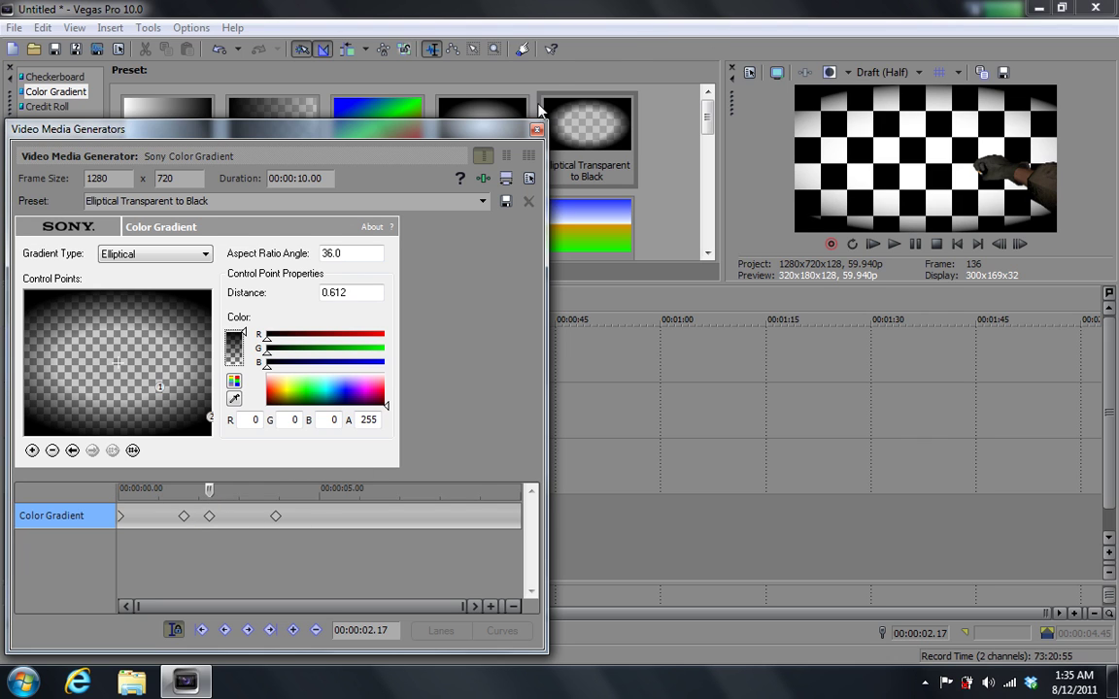
{"action": "left_click", "coordinate": [537, 130]}
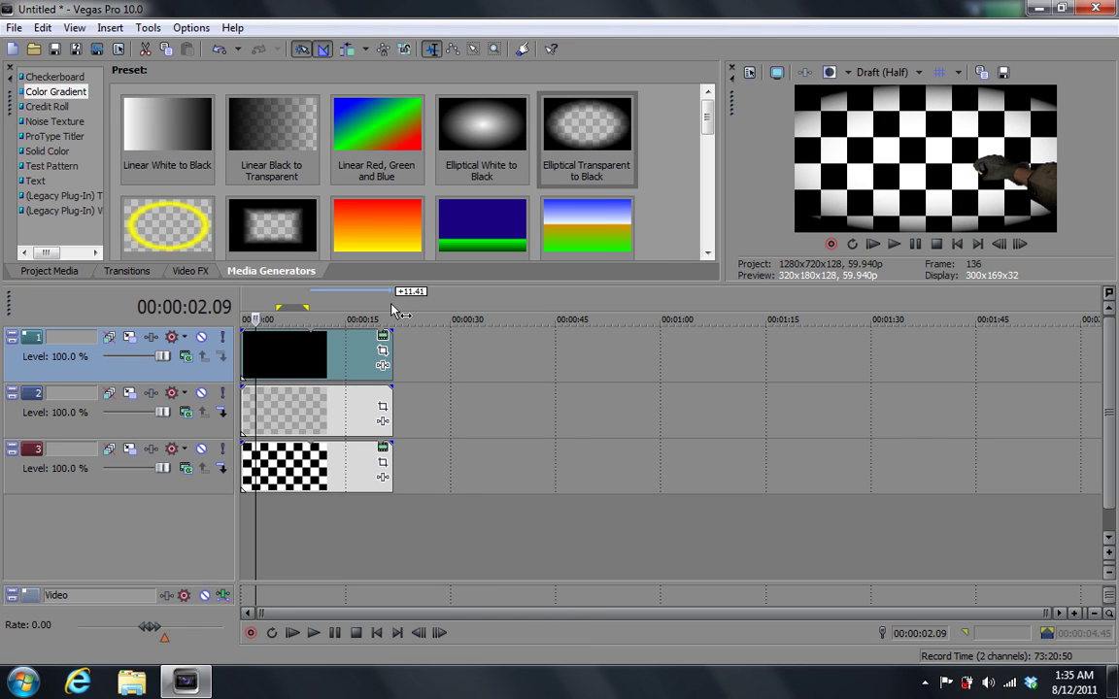